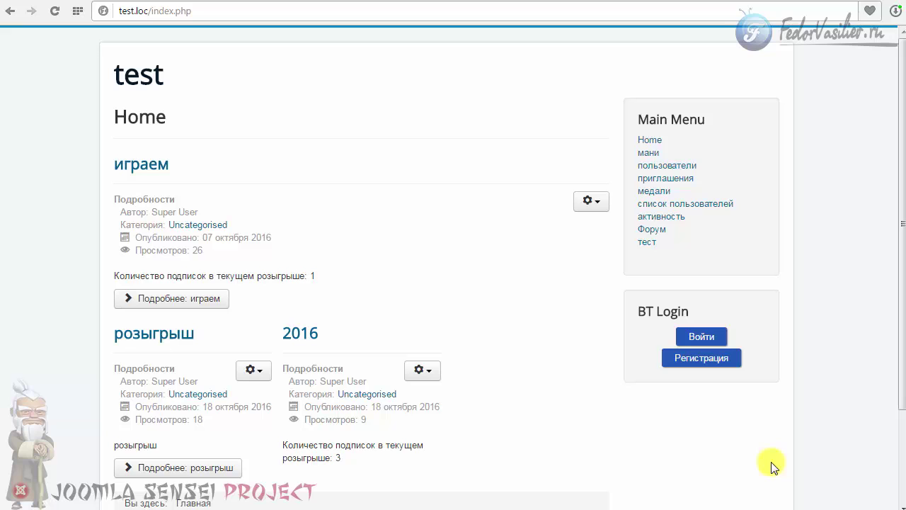
Step: Preview the BT Login module's login and registration pop-up windows on the test site
left_click(708, 338)
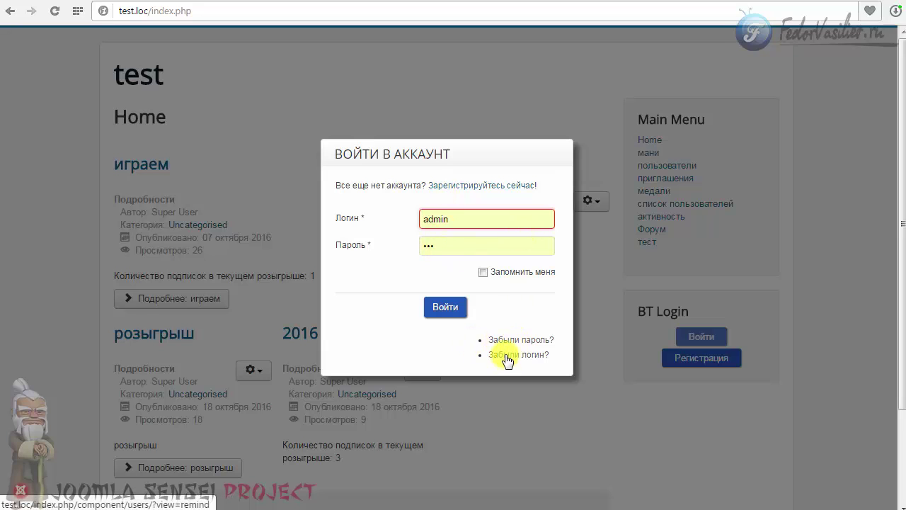
left_click(601, 344)
left_click(700, 364)
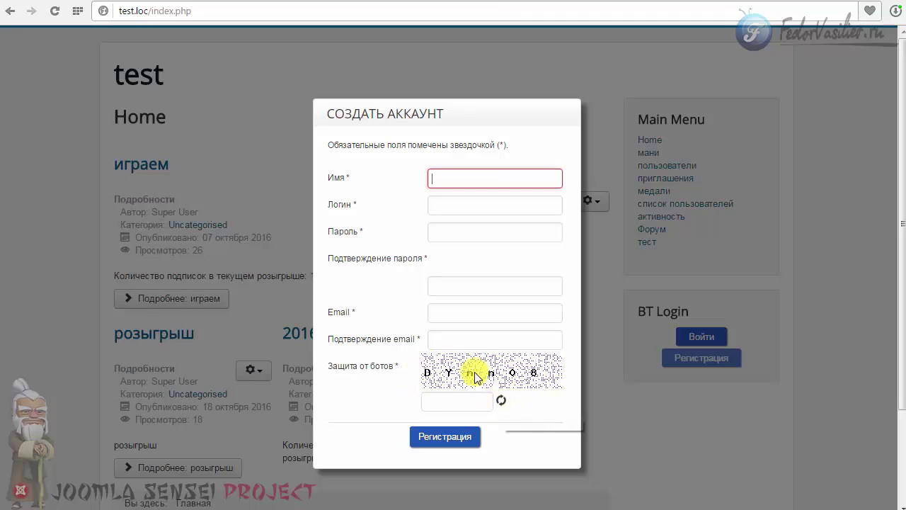
left_click(618, 400)
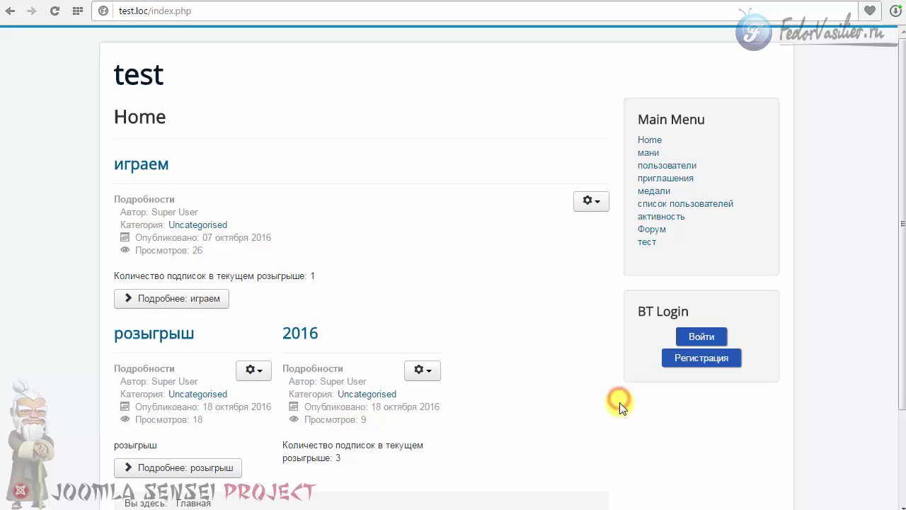
left_click(708, 338)
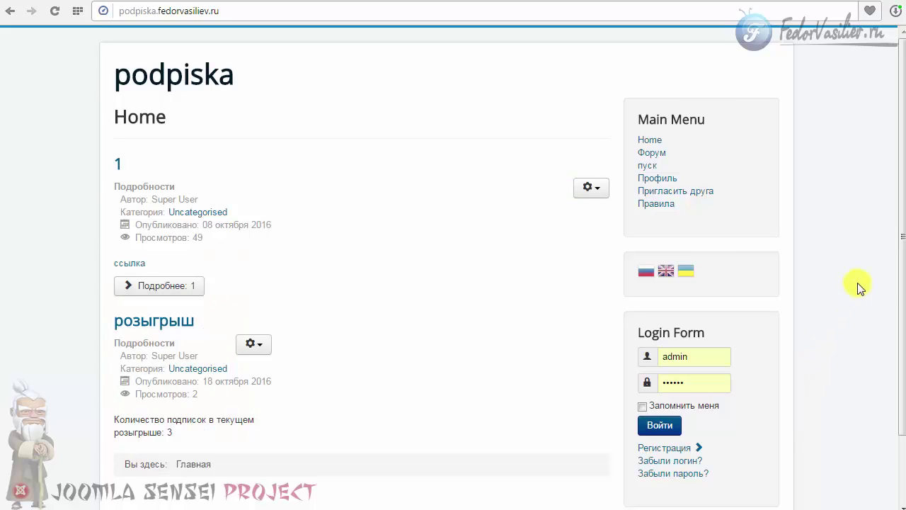
Step: Switch to the podpiska site's Joomla administration and open the site module manager
scroll(901, 283, "down", 1)
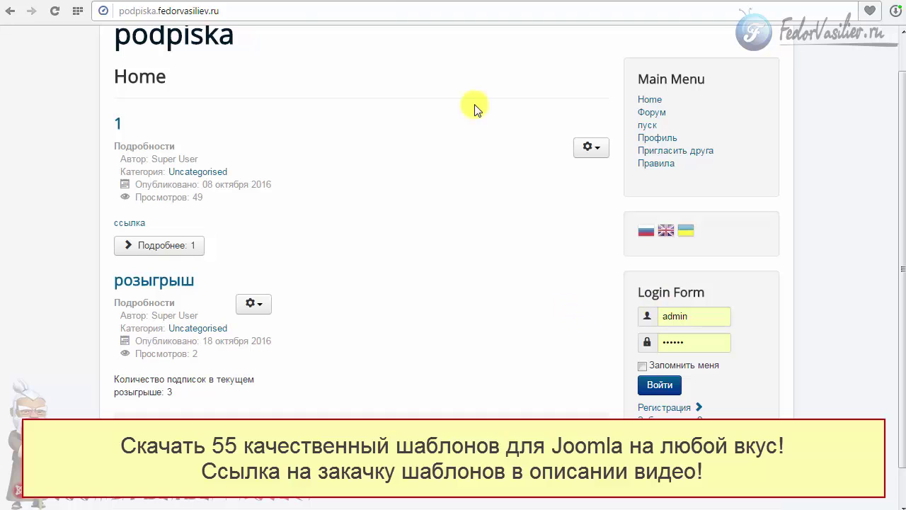
left_click(377, 3)
left_click(433, 35)
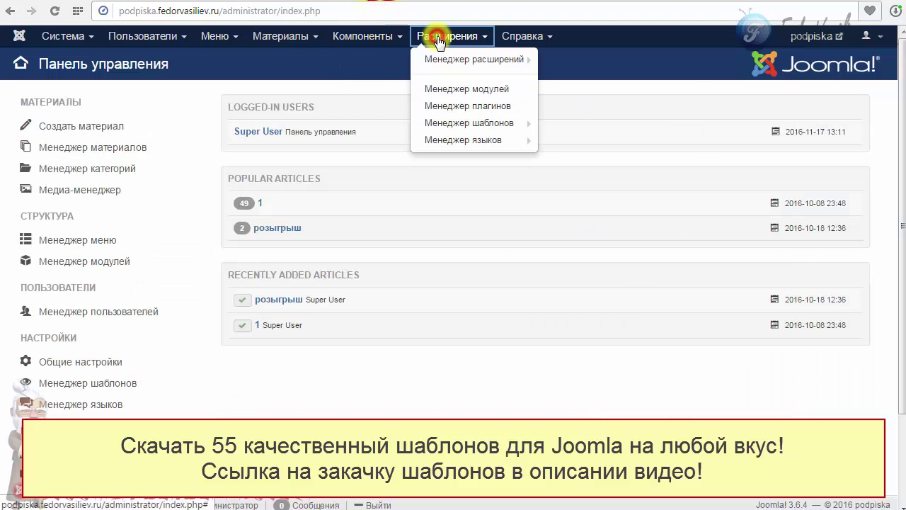
left_click(456, 92)
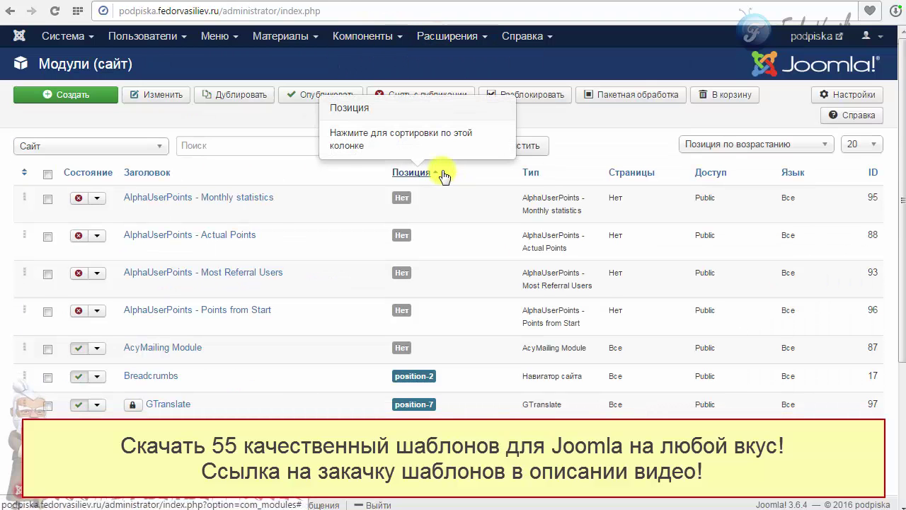
Step: Filter the site modules by the state Опубликовано and unpublish the Login Form module
left_click(379, 145)
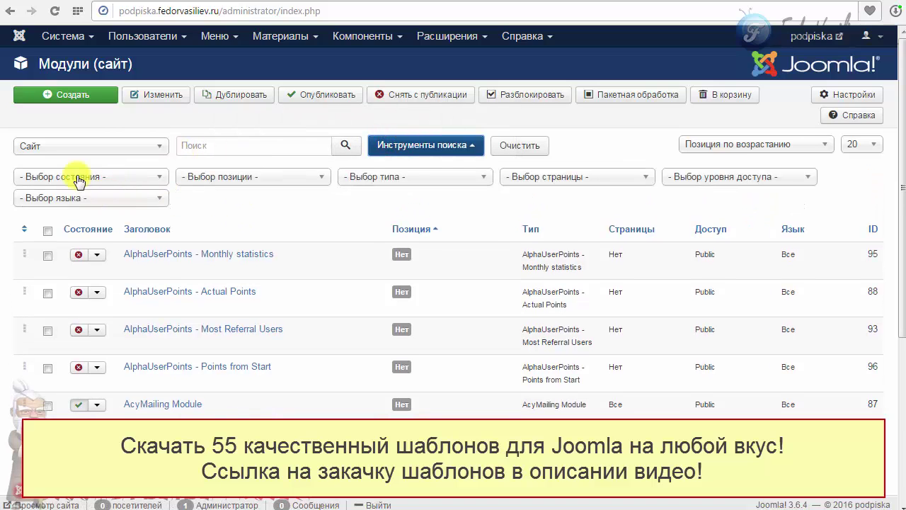
left_click(74, 177)
left_click(74, 248)
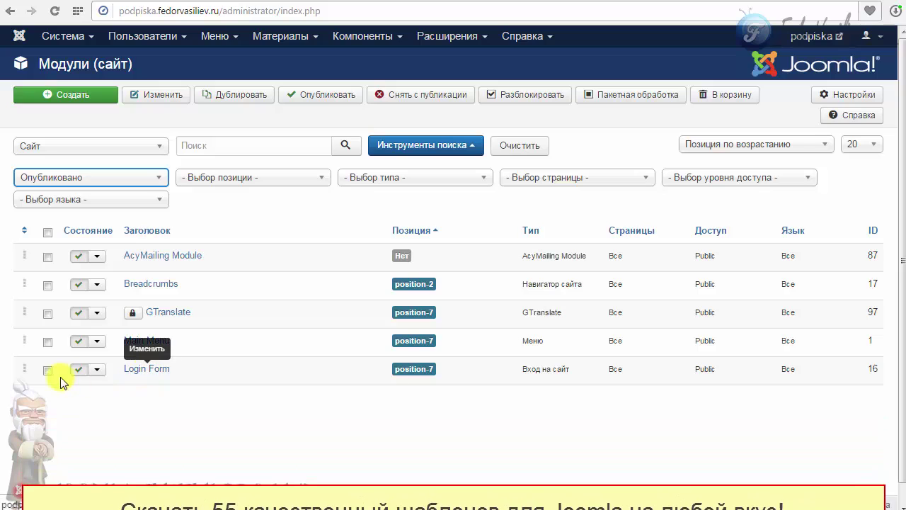
left_click(75, 370)
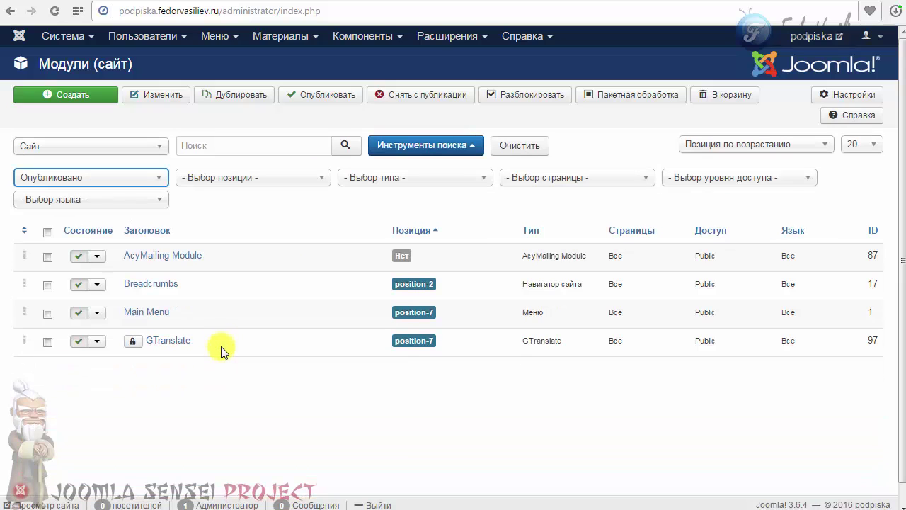
Step: Upload and install the BT Login module package file through the extension manager
left_click(370, 38)
mouse_move(425, 39)
left_click(449, 58)
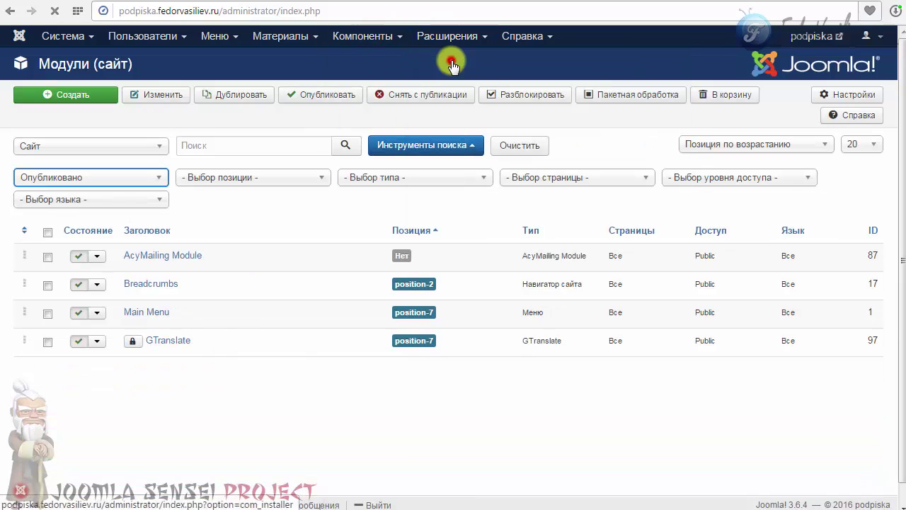
left_click(323, 135)
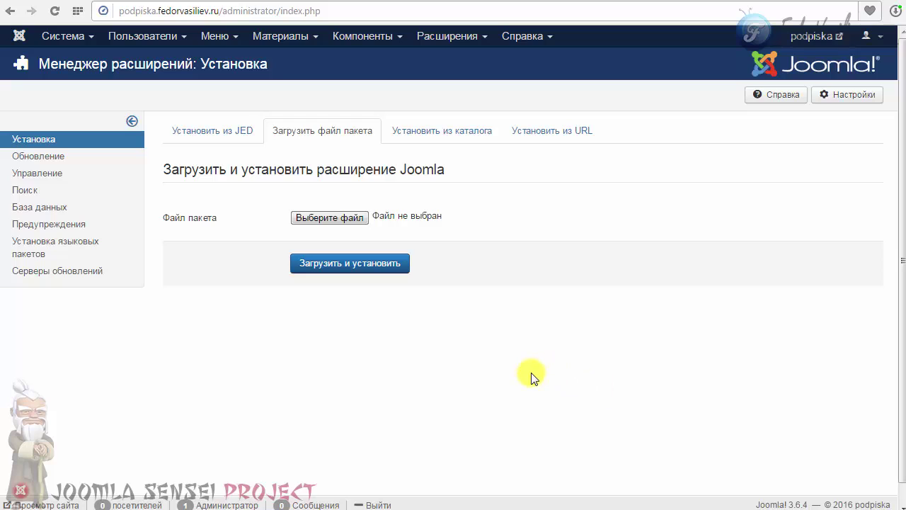
left_click_drag(528, 379, 386, 221)
left_click(374, 263)
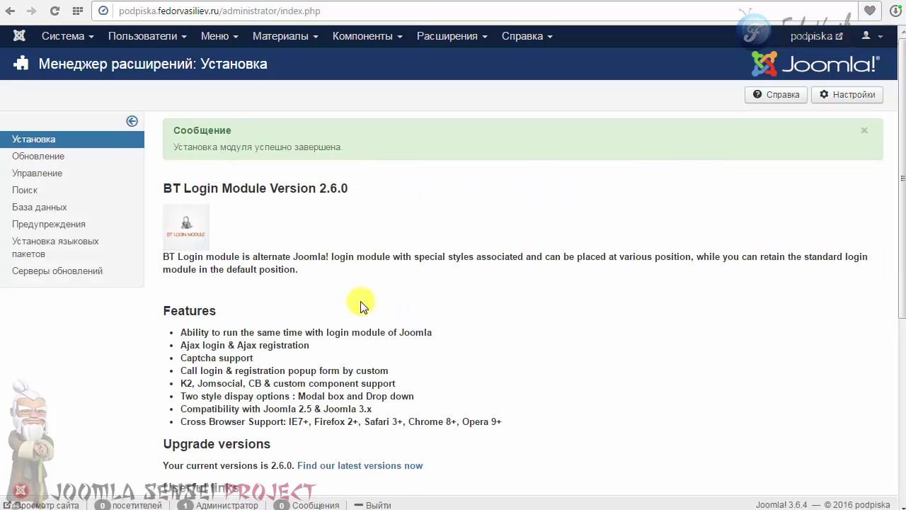
Step: Return to the site module list and clear its published-state filter
scroll(360, 305, "down", 5)
scroll(406, 127, "up", 5)
left_click(448, 37)
left_click(460, 91)
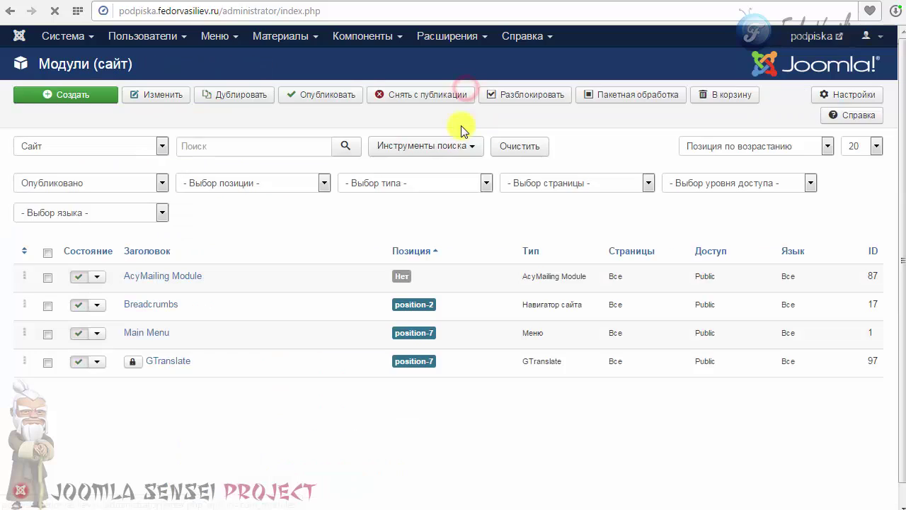
left_click(154, 182)
left_click(116, 203)
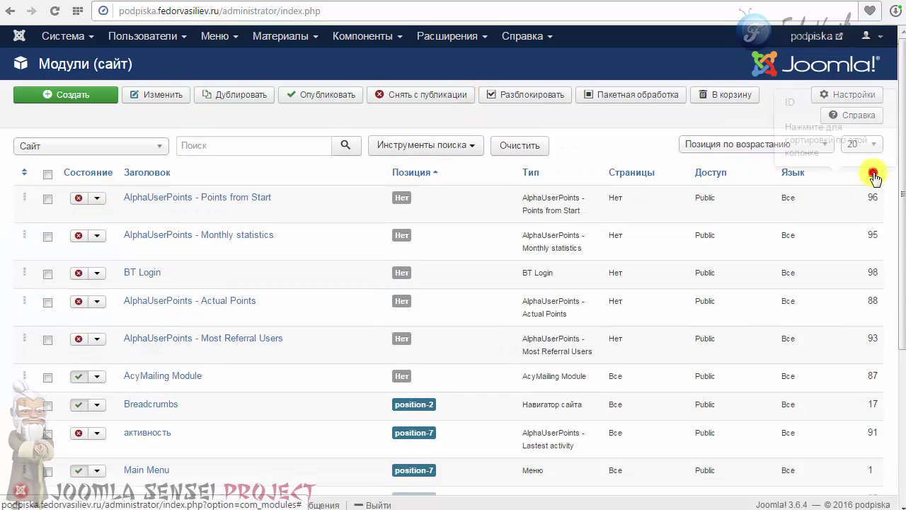
Step: Sort the module list by ID in descending order and open the BT Login module for editing
left_click(861, 176)
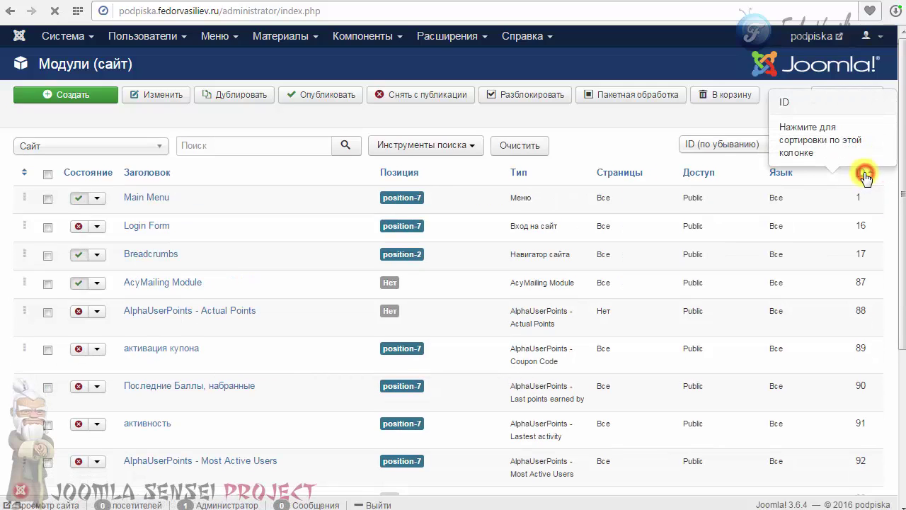
left_click(865, 176)
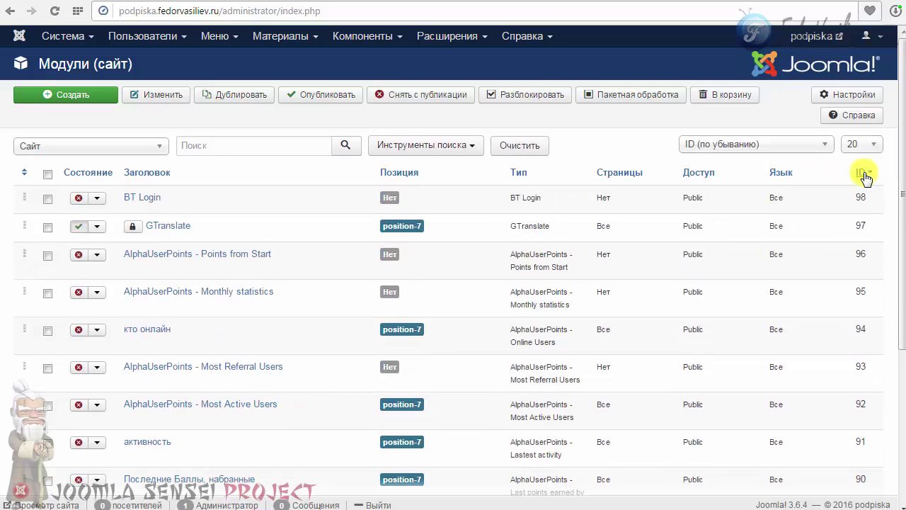
left_click(143, 201)
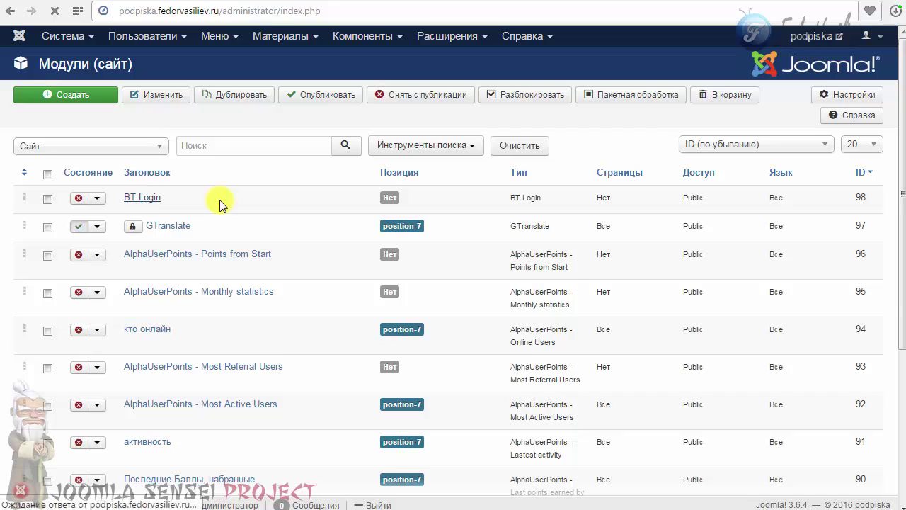
Step: Hide the module's title, assign it to position-7 and set its state to Опубликовано
left_click(787, 222)
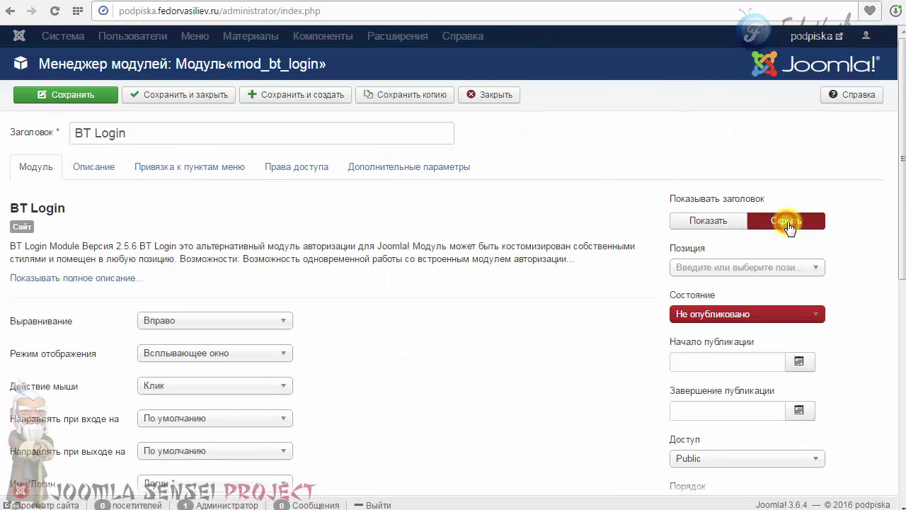
left_click(808, 268)
scroll(816, 332, "down", 10)
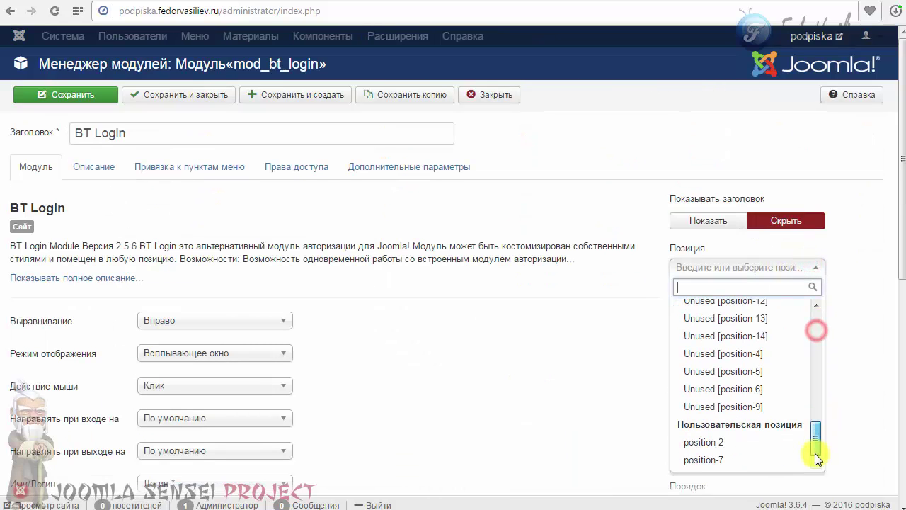
left_click(705, 462)
left_click(684, 328)
left_click(701, 349)
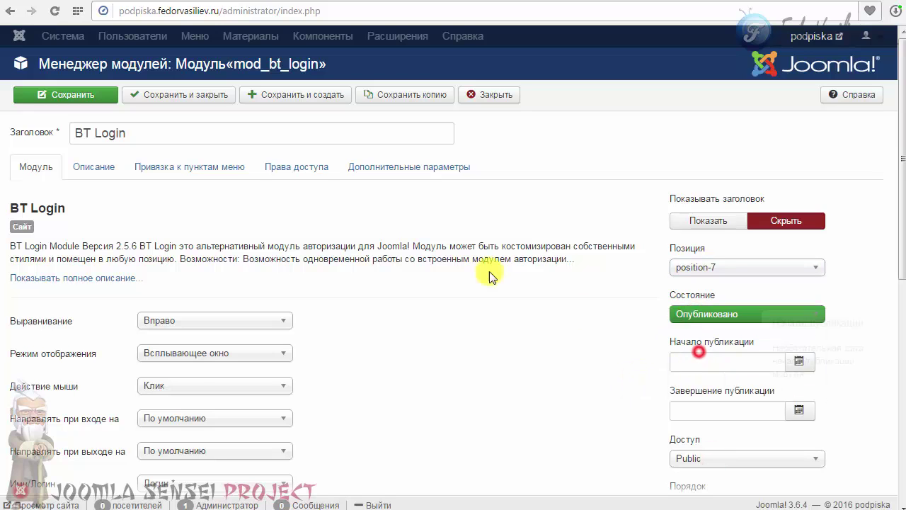
Step: Review the BT Login module's description, especially its supported components, display modes and Joomla compatibility
left_click(86, 165)
scroll(330, 243, "down", 2)
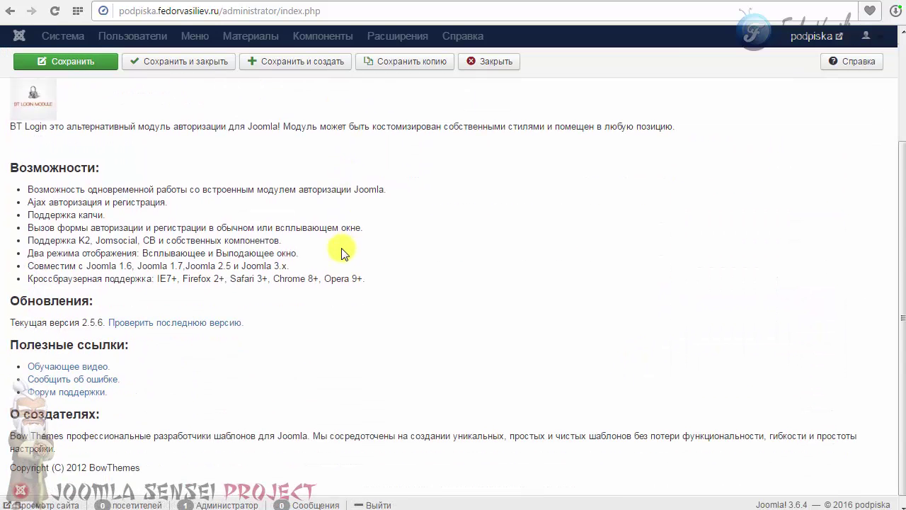
left_click_drag(30, 239, 239, 275)
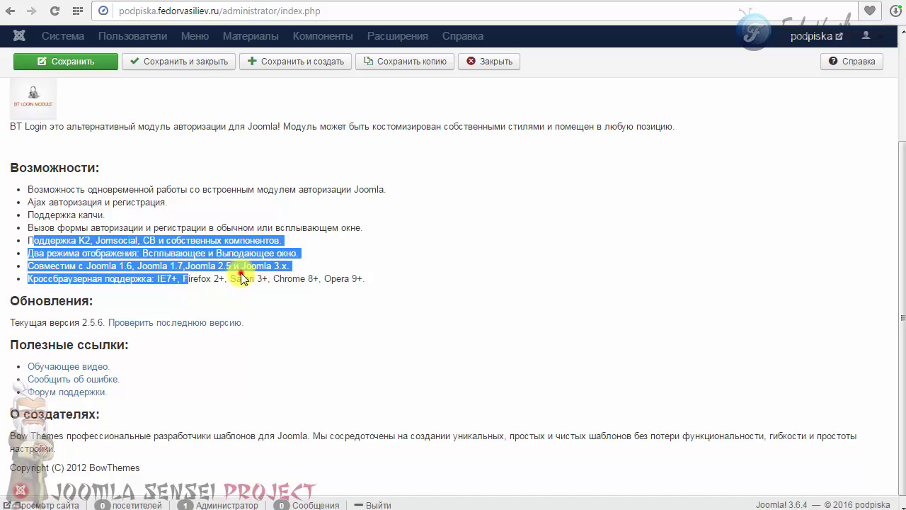
left_click(239, 275)
left_click_drag(45, 265, 290, 259)
left_click(272, 282)
scroll(272, 282, "up", 3)
Step: Change which site pages the BT Login module is assigned to
left_click(190, 166)
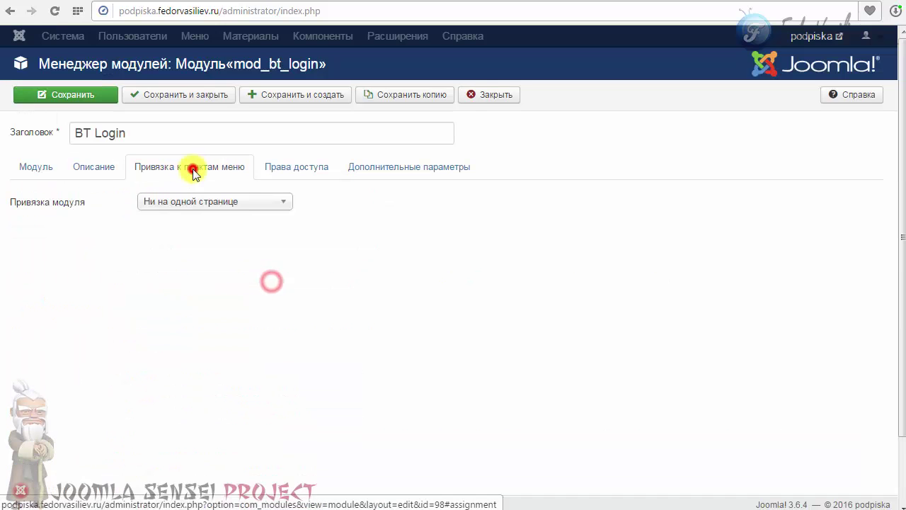
left_click(247, 201)
left_click(225, 243)
Step: Review the module's access rights and additional parameters, including the JQuery loading options
left_click(300, 172)
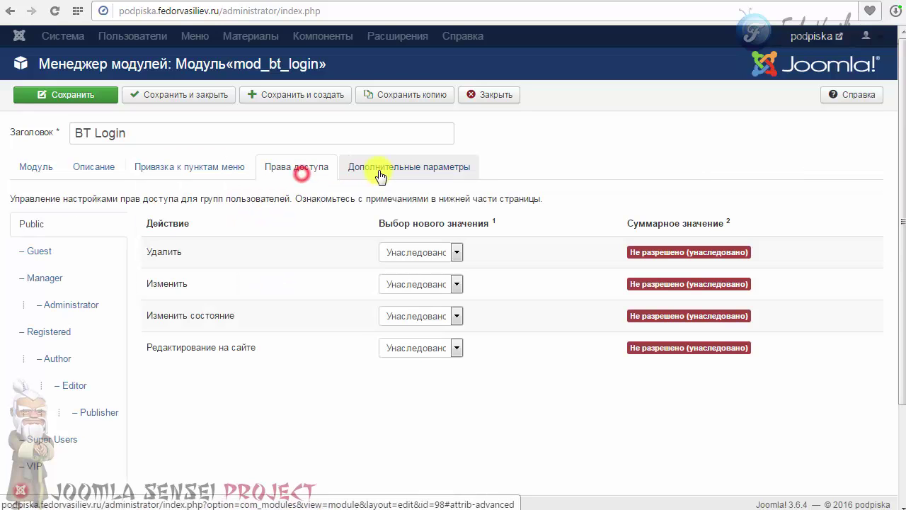
left_click(34, 167)
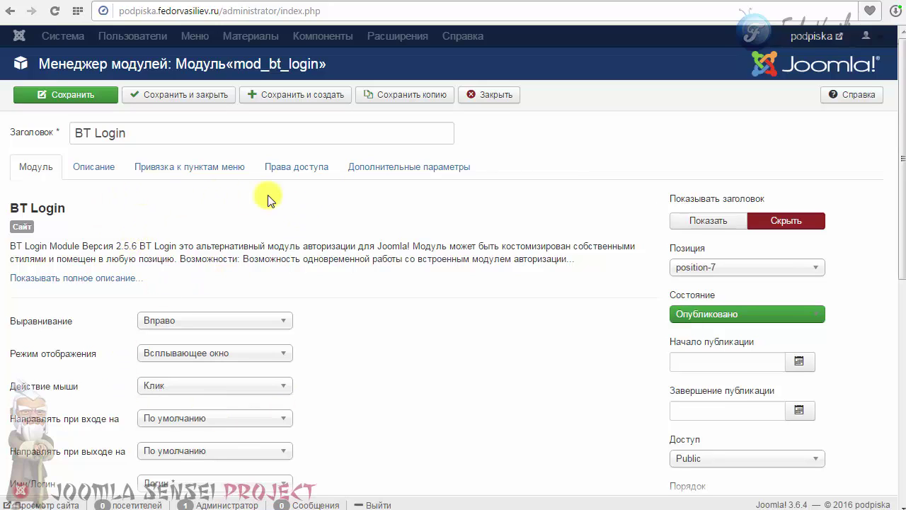
left_click(383, 170)
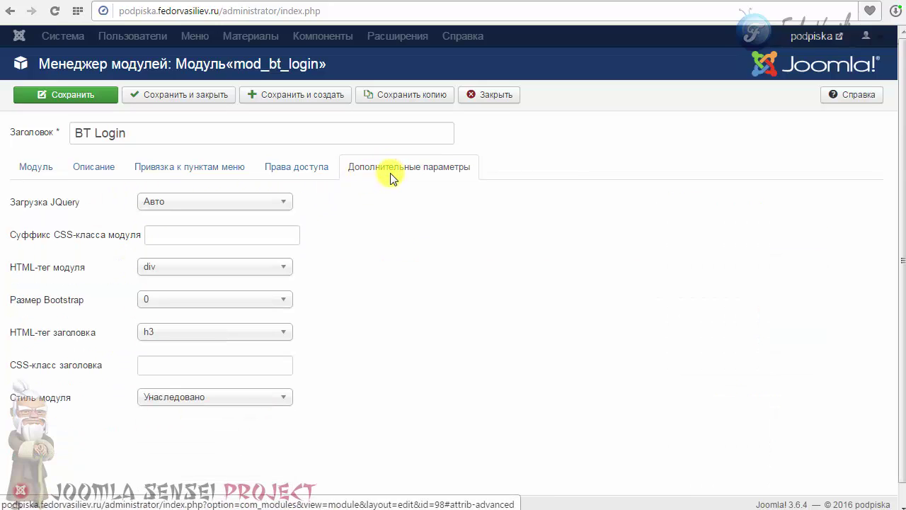
mouse_move(23, 209)
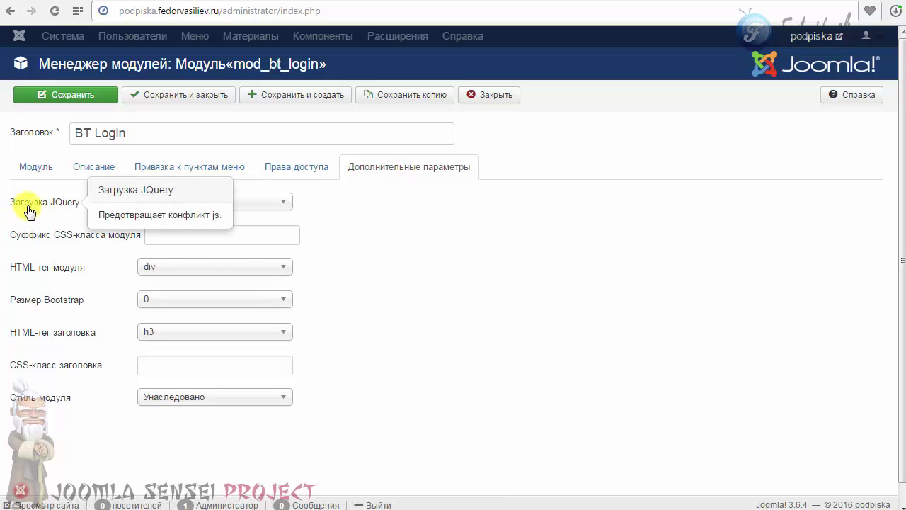
left_click(239, 204)
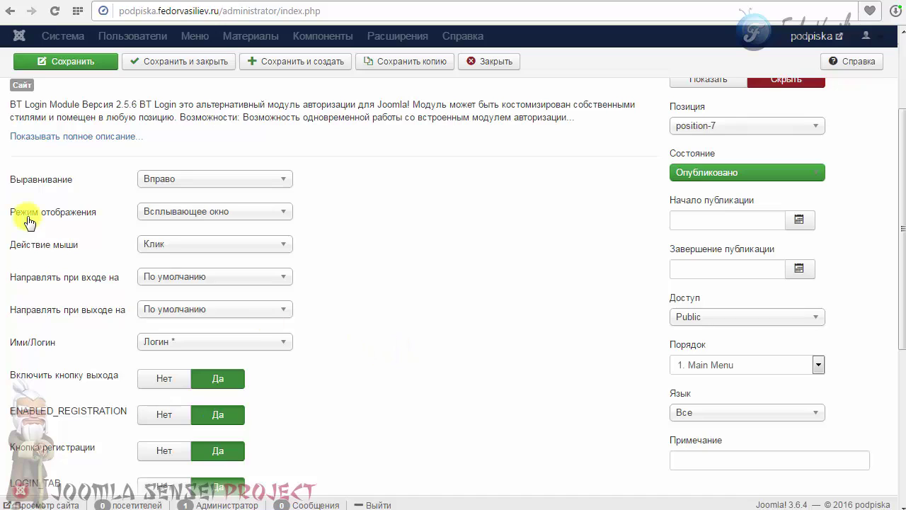
Step: Set the module's alignment (Выравнивание) to Центр
mouse_move(34, 187)
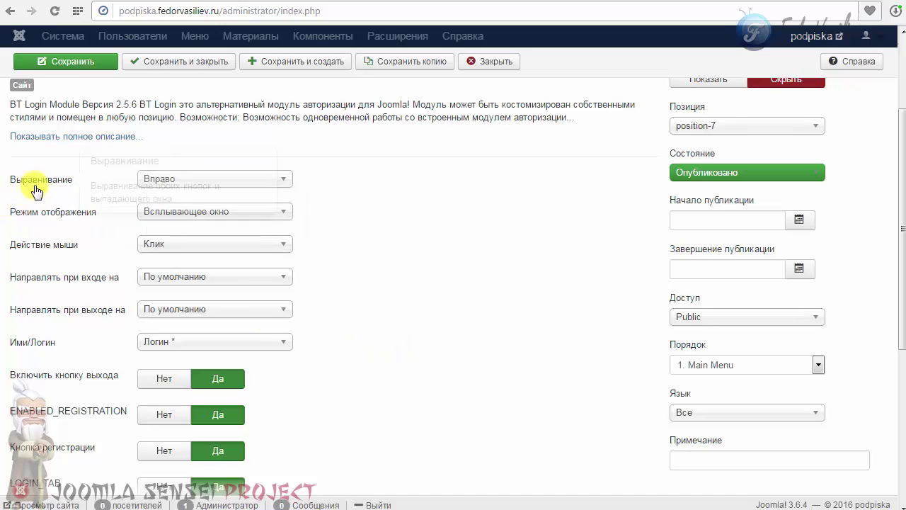
left_click(247, 181)
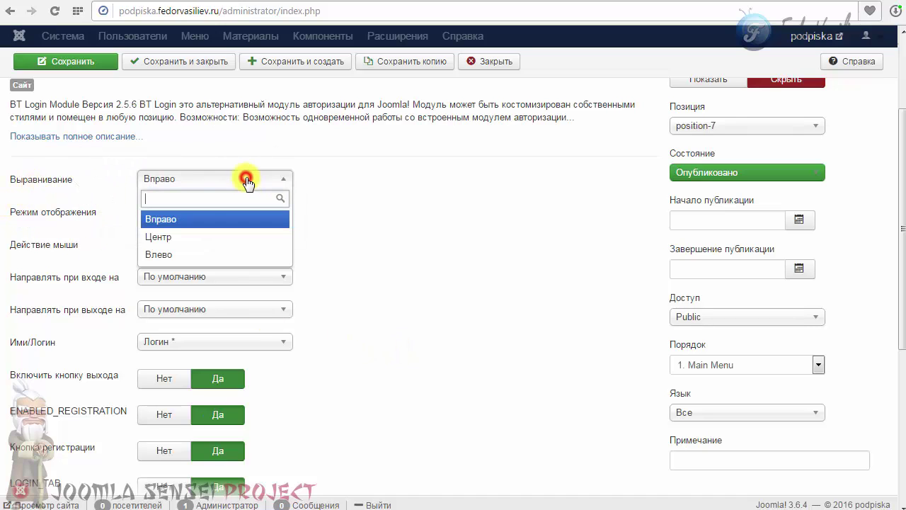
left_click(163, 241)
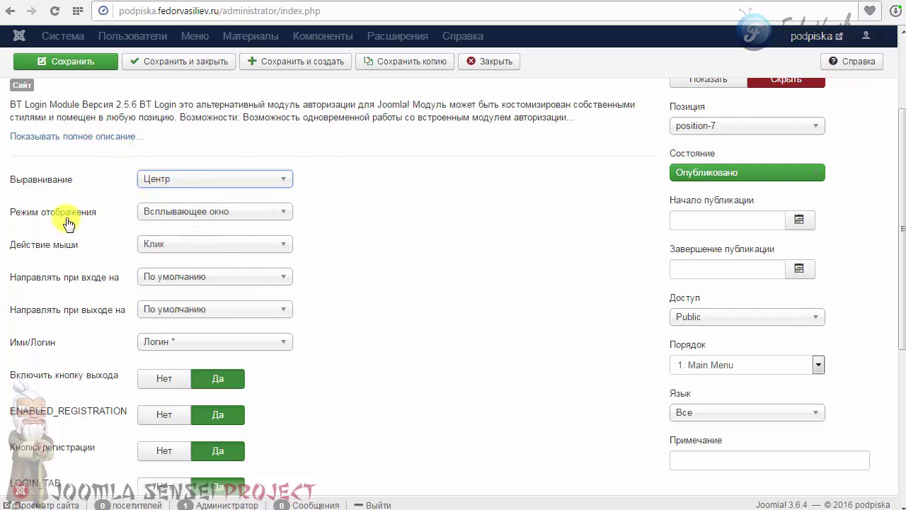
Step: Set the display mode (Режим отображения) to Всплывающее окно and check the options for the mouse action (Действие мыши)
left_click(279, 211)
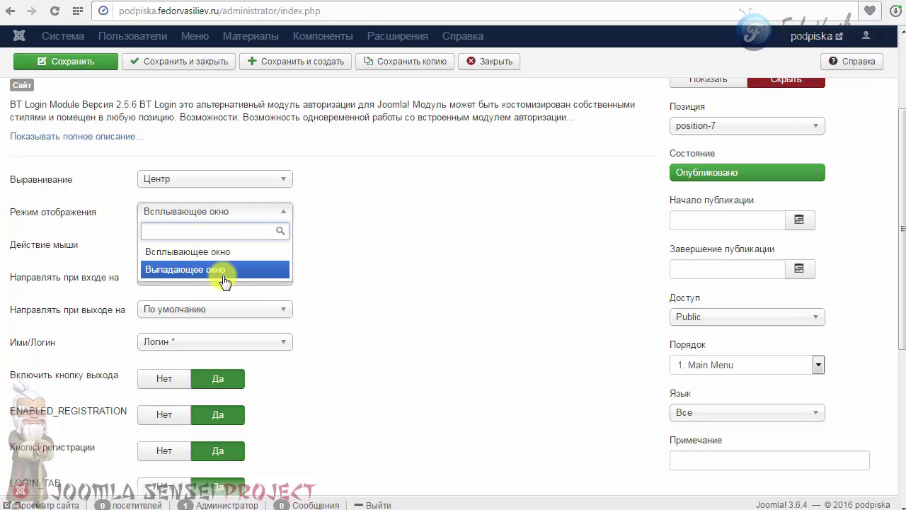
left_click(186, 251)
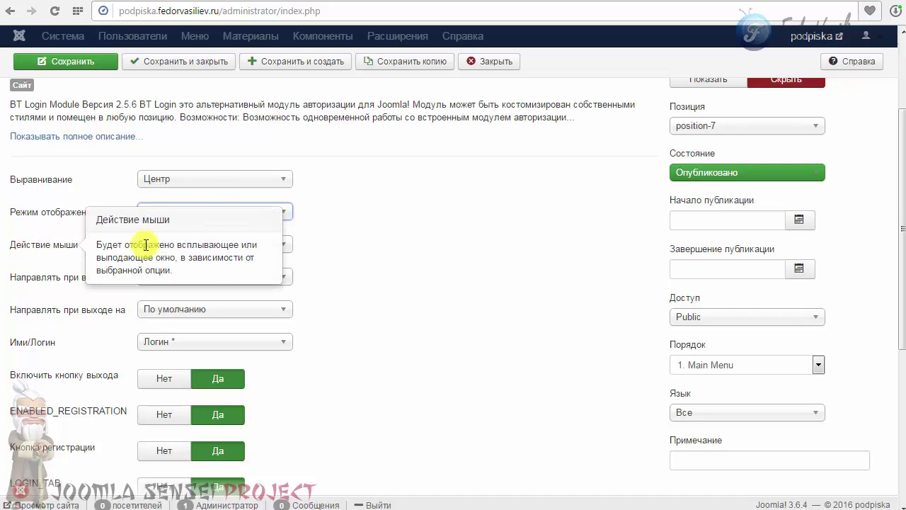
left_click(181, 243)
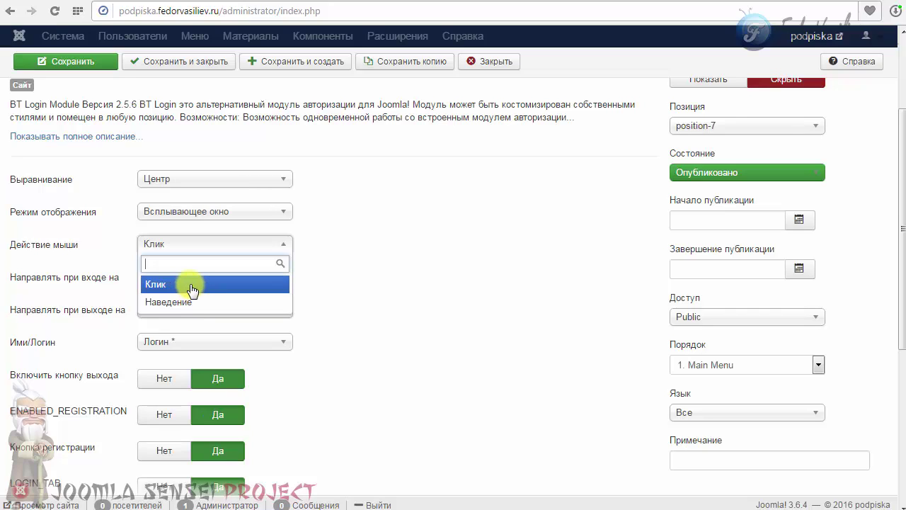
left_click(94, 247)
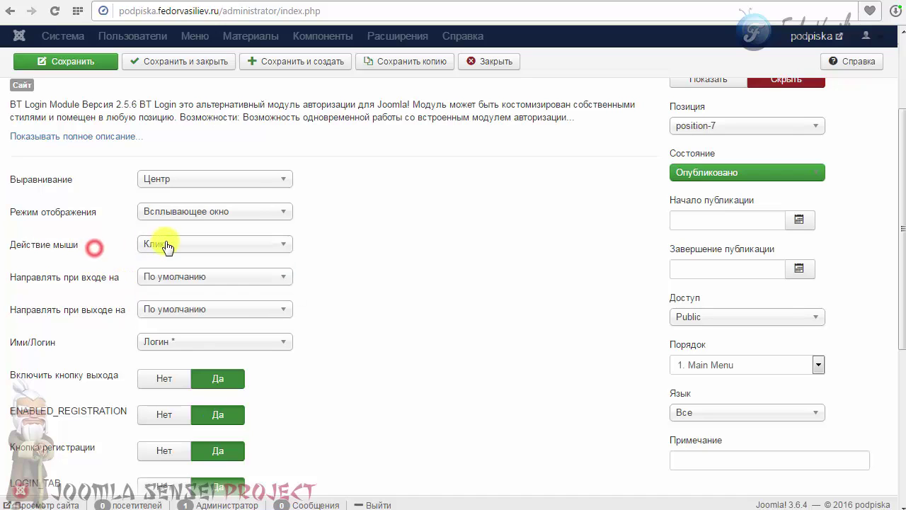
Step: Review the redirect page choices available after login (Направлять при входе на) and after logout (Направлять при выходе на)
left_click(196, 283)
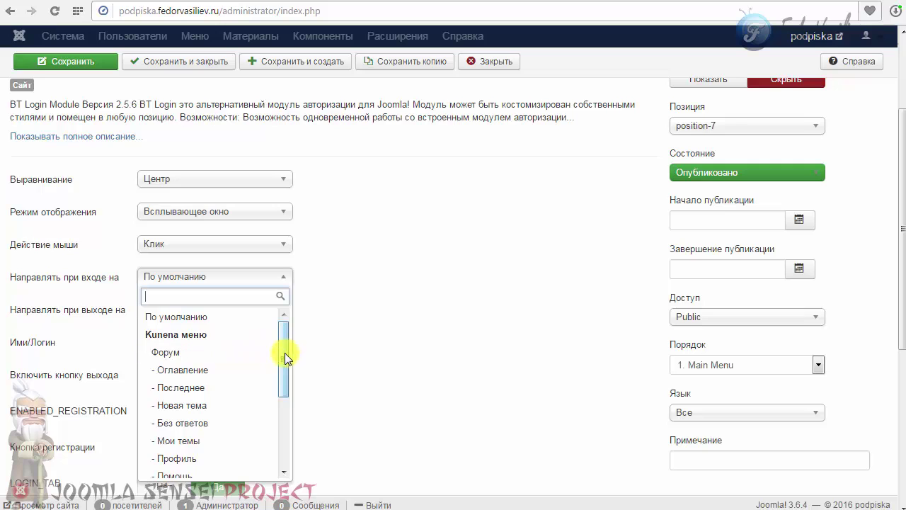
left_click_drag(285, 353, 317, 317)
left_click(318, 313)
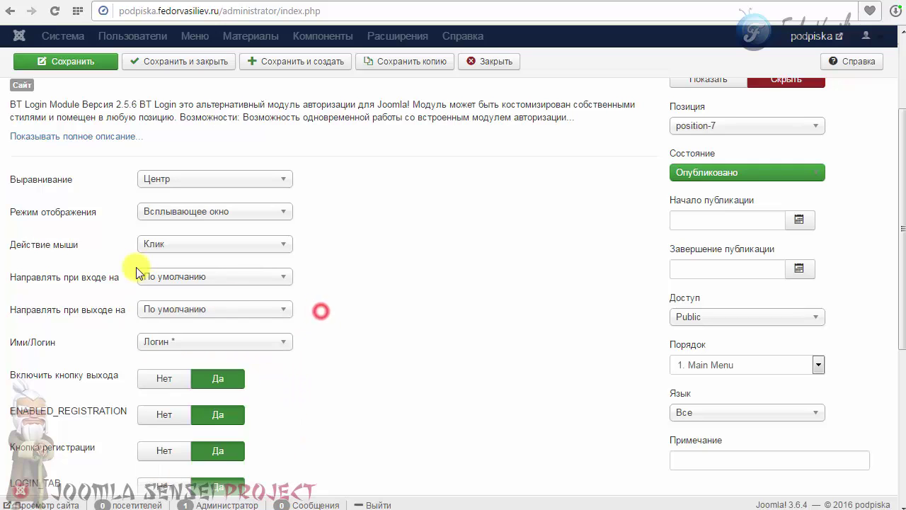
mouse_move(120, 281)
mouse_move(90, 312)
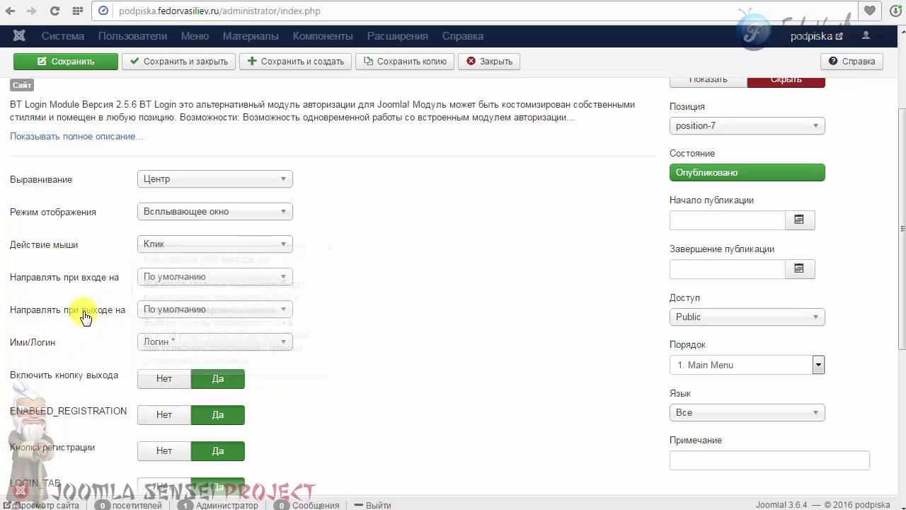
left_click(163, 310)
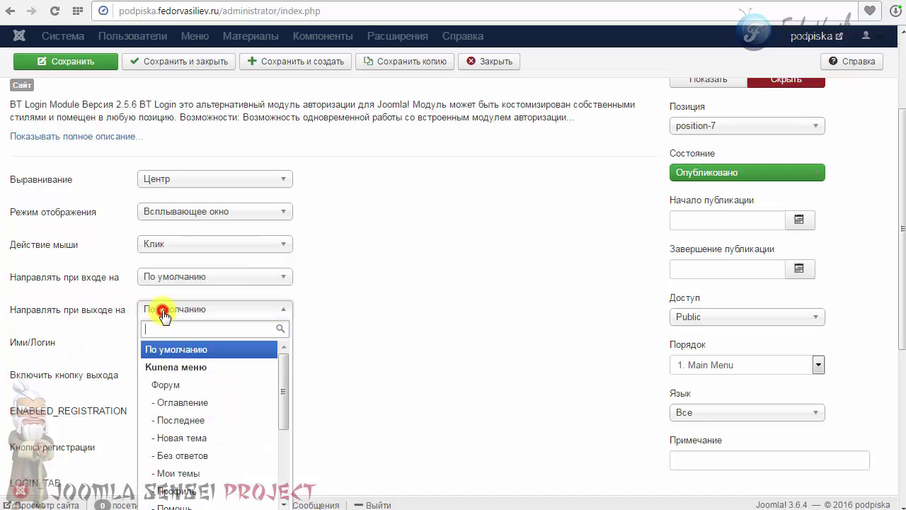
left_click(333, 330)
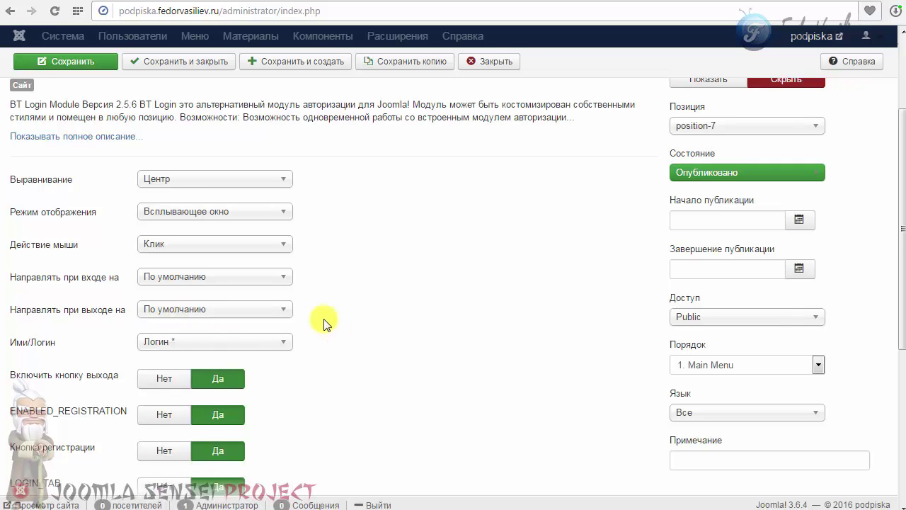
Step: Set the greeting name option (Ими/Логин) to Логин *
scroll(354, 318, "down", 2)
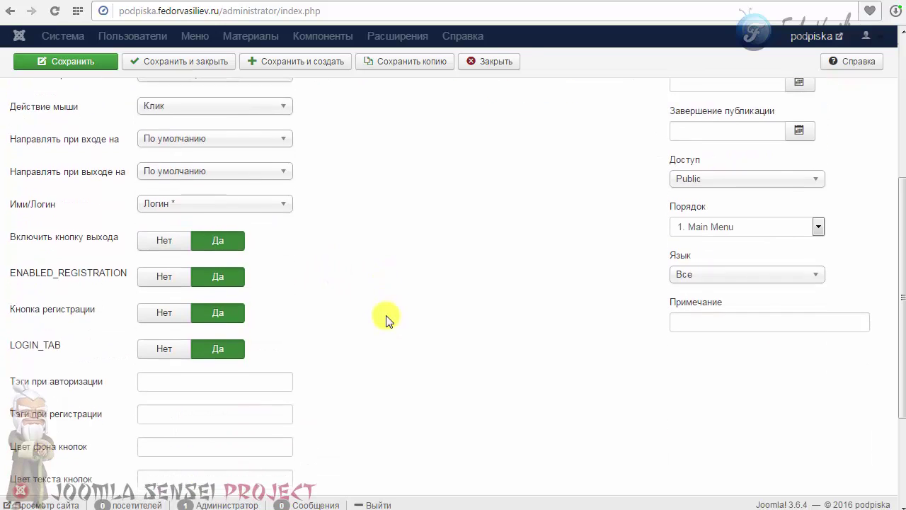
left_click(175, 205)
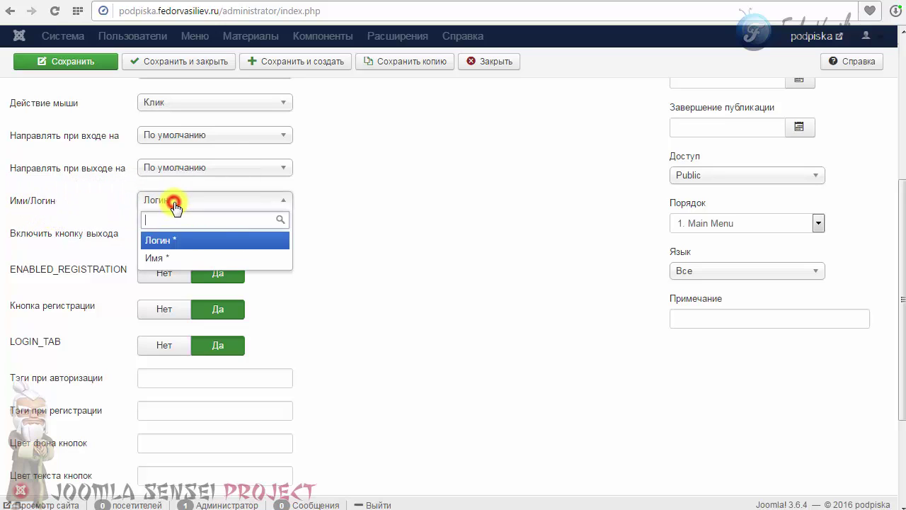
left_click(162, 240)
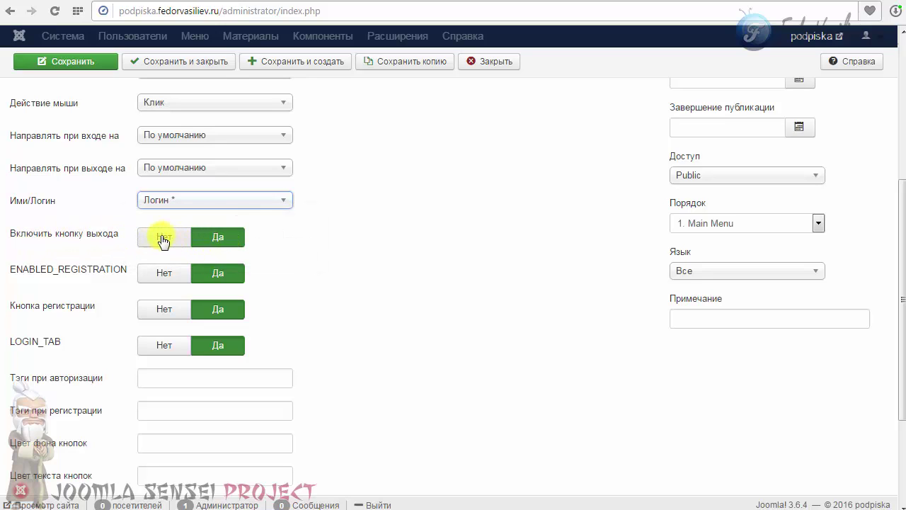
Step: Set ENABLED_REGISTRATION to Нет, save the module, and test the login button on the refreshed site front page
left_click(217, 276)
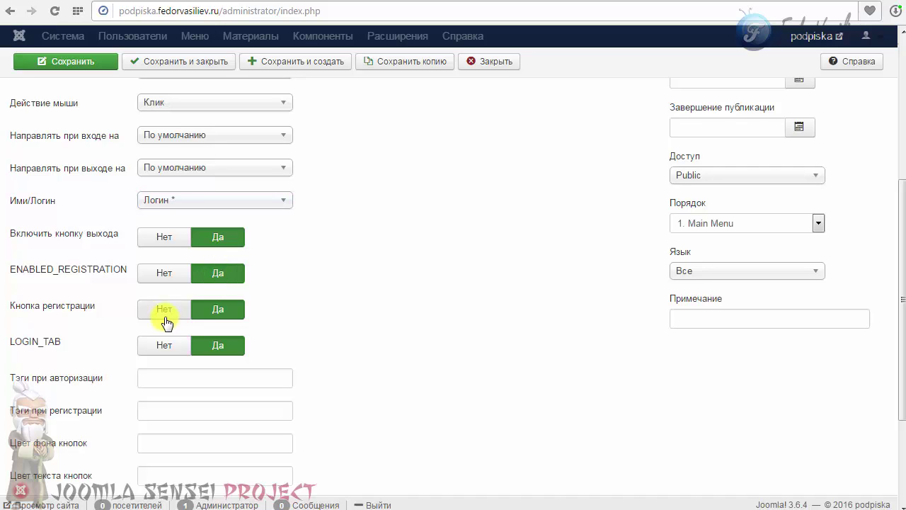
left_click(157, 275)
left_click(67, 62)
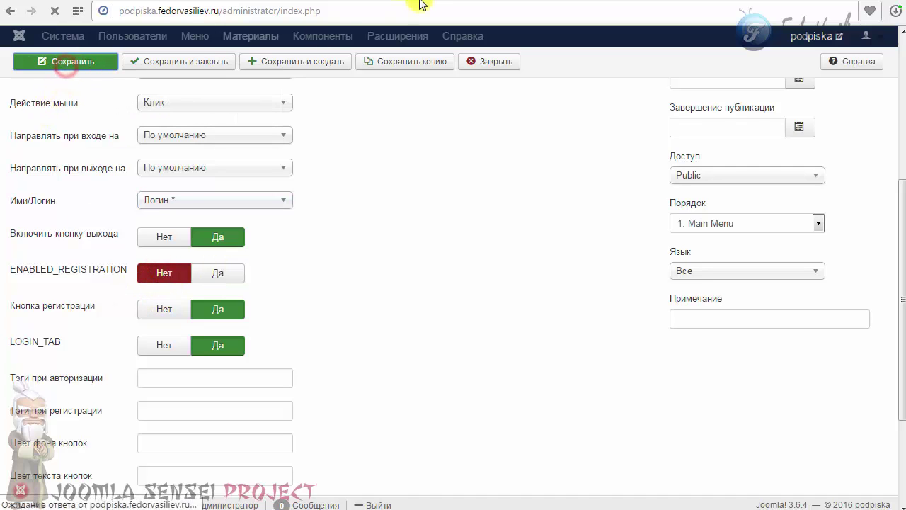
left_click(427, 0)
left_click(55, 12)
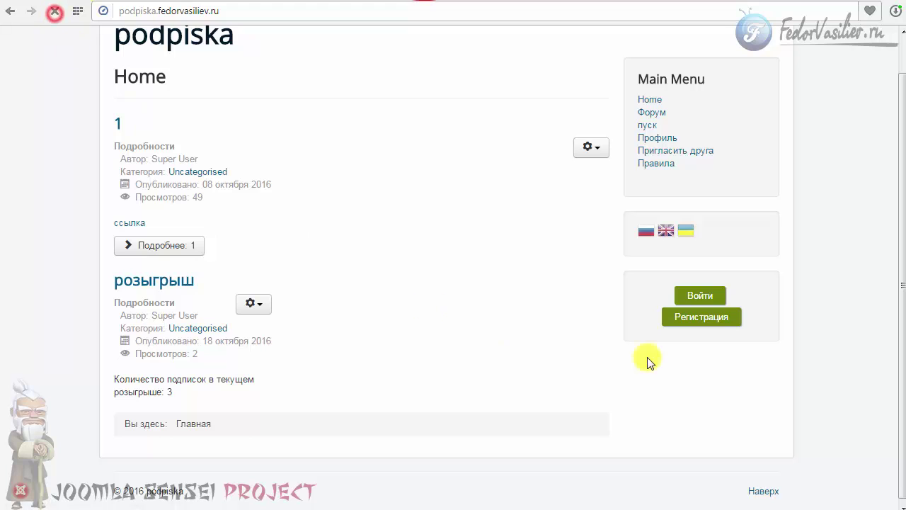
left_click(701, 296)
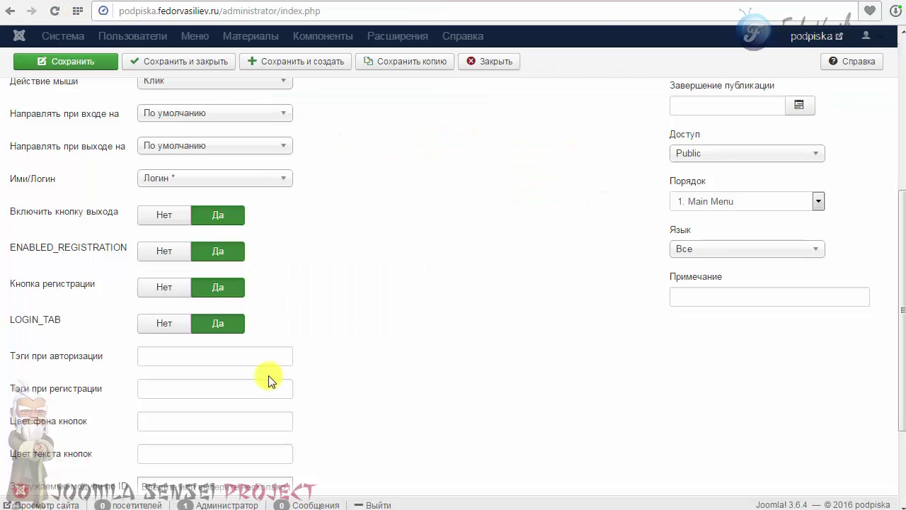
Step: Try switching ENABLED_REGISTRATION and Кнопка регистрации to Нет, returning each one to Да
scroll(269, 378, "up", 1)
left_click(149, 274)
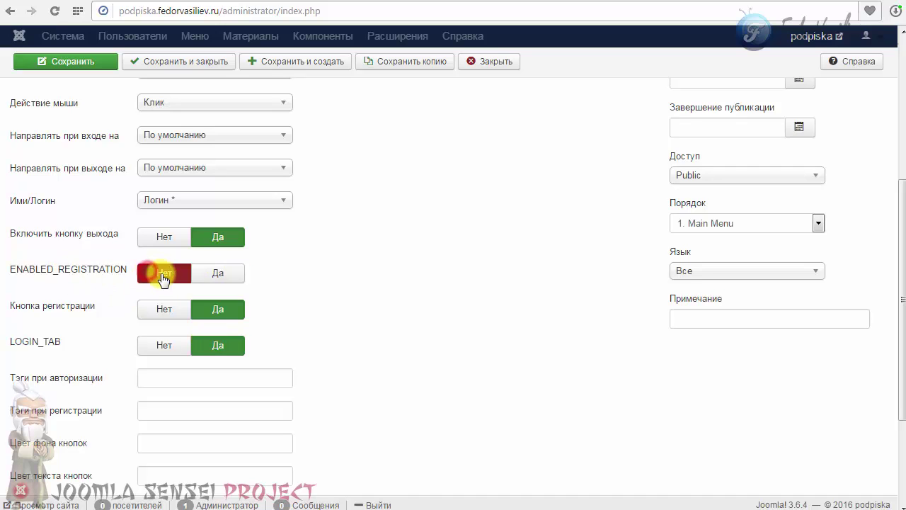
left_click(222, 275)
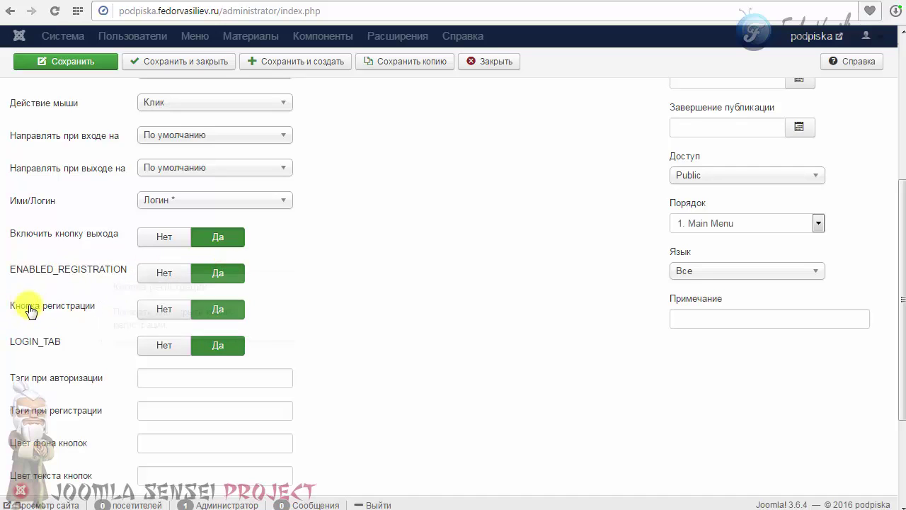
left_click(146, 308)
left_click(222, 317)
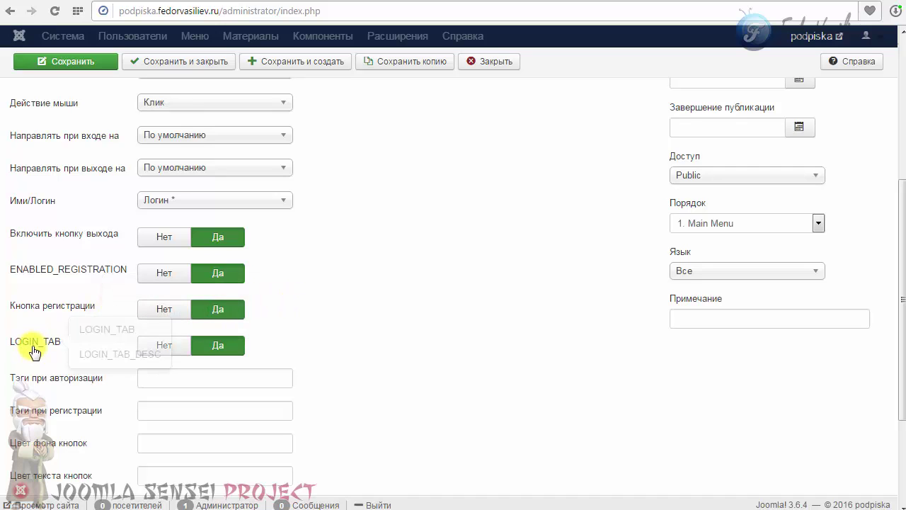
Step: Try LOGIN_TAB set to Нет by saving the module and checking the refreshed site, and set it back to Да
left_click(170, 347)
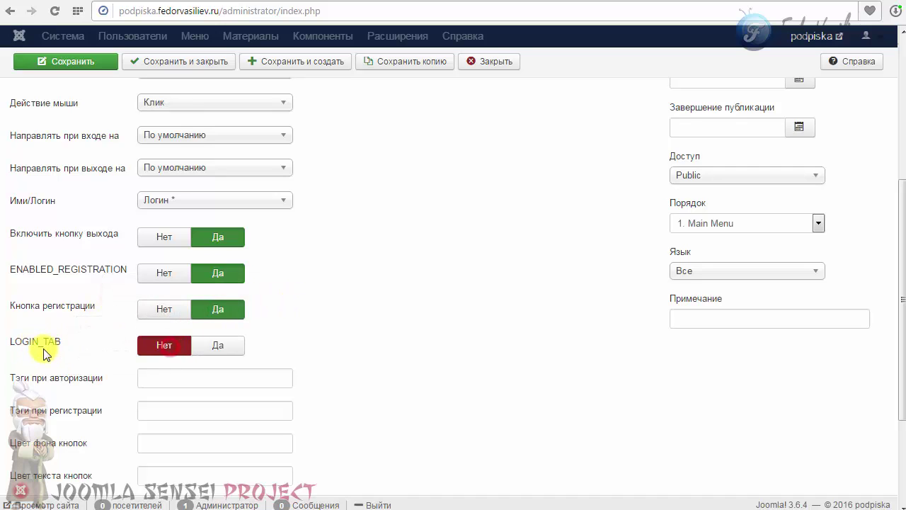
left_click(65, 62)
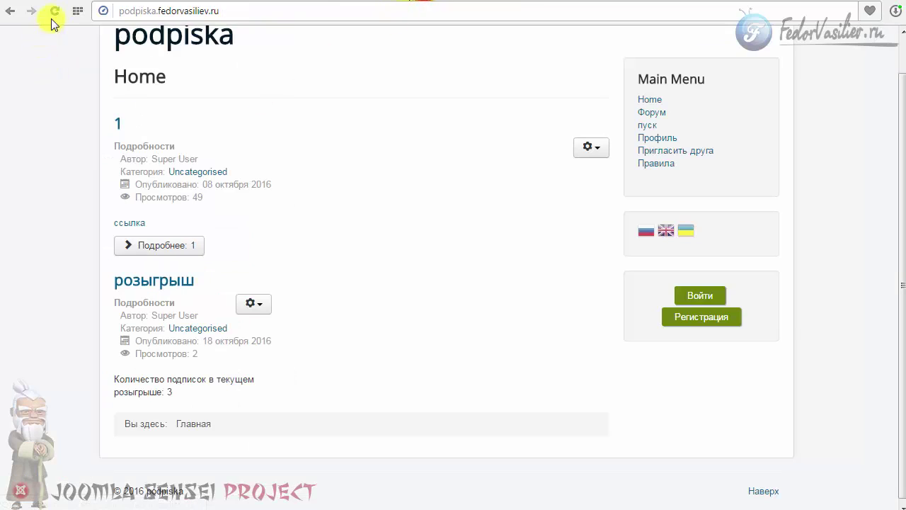
left_click(53, 14)
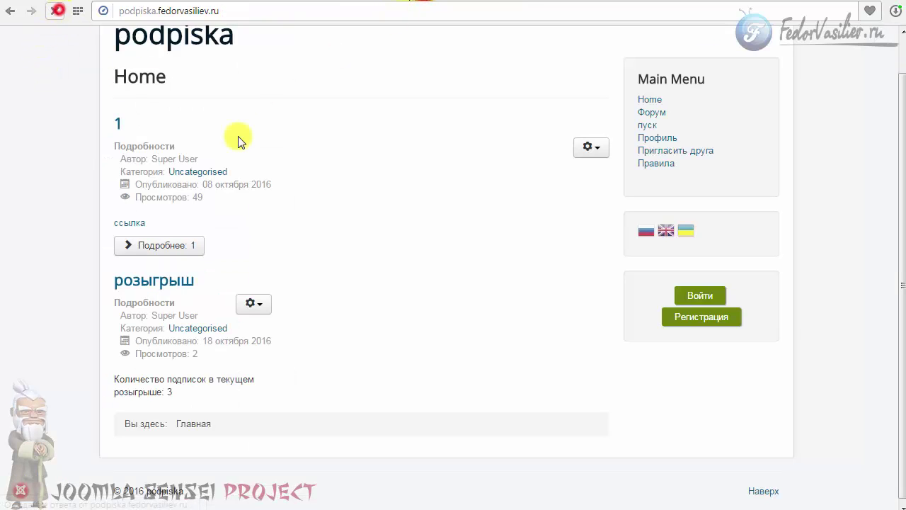
left_click(698, 297)
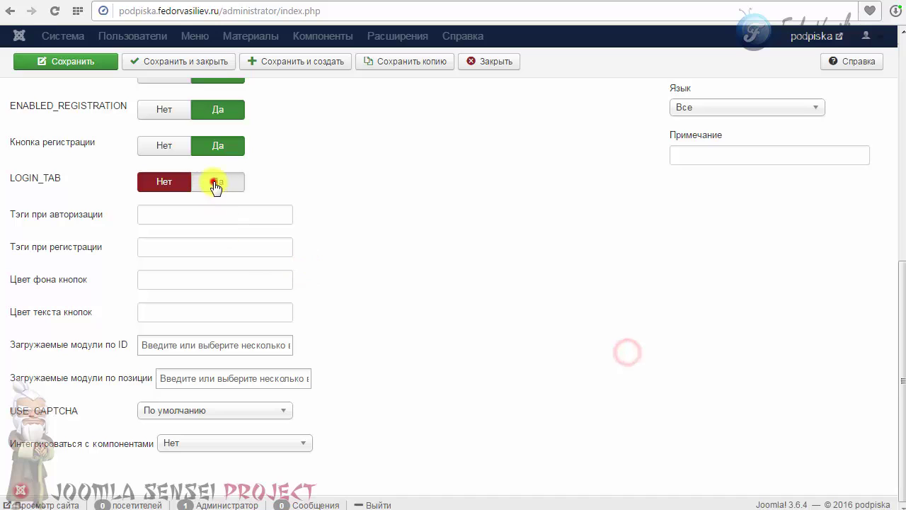
left_click(218, 181)
Step: Set the login and registration buttons' background colour (Цвет фона кнопок) to light blue #0cb9ed
mouse_move(39, 257)
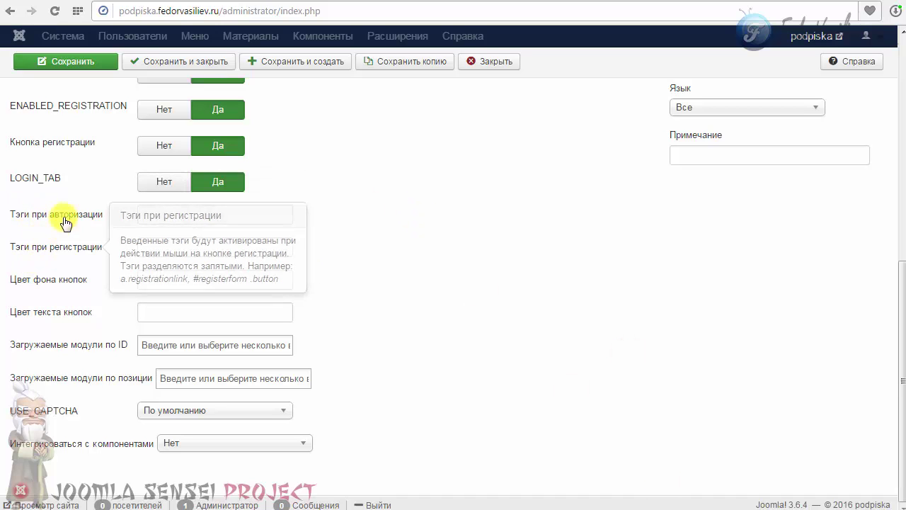
mouse_move(85, 292)
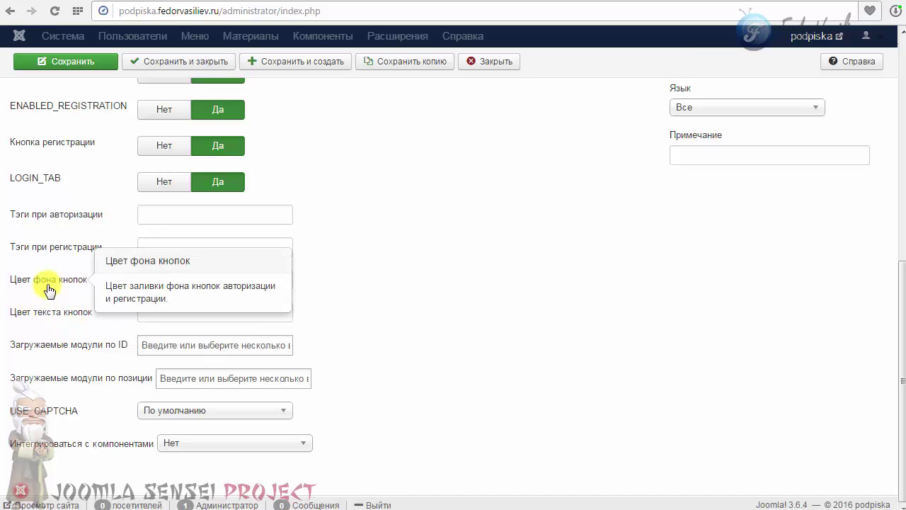
key("ctrl+Tab")
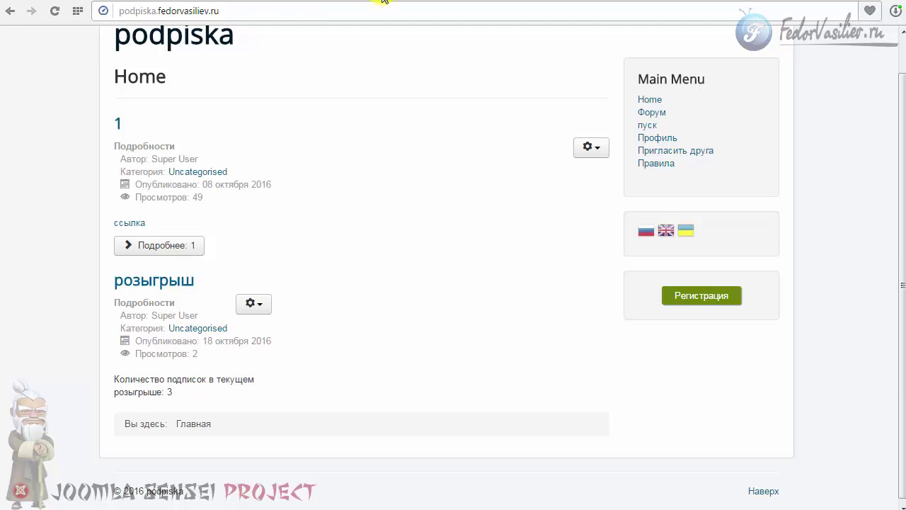
key("ctrl+Tab")
left_click(184, 281)
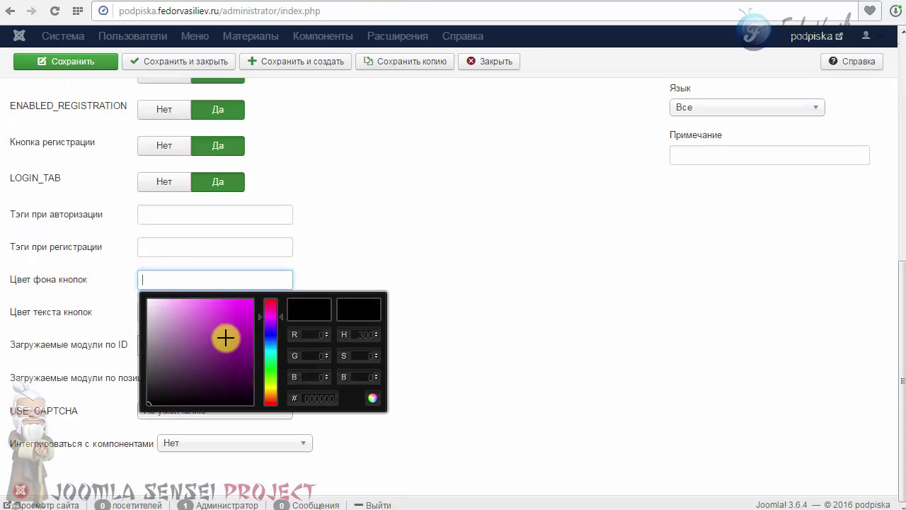
left_click(250, 323)
left_click(209, 337)
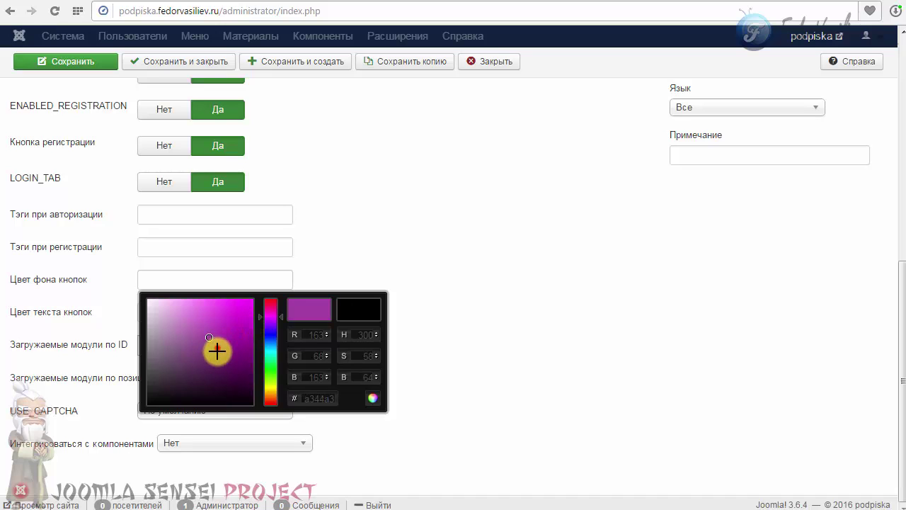
mouse_move(217, 351)
left_mouse_down()
mouse_move(215, 319)
mouse_move(158, 345)
mouse_move(219, 327)
mouse_move(271, 381)
left_mouse_up()
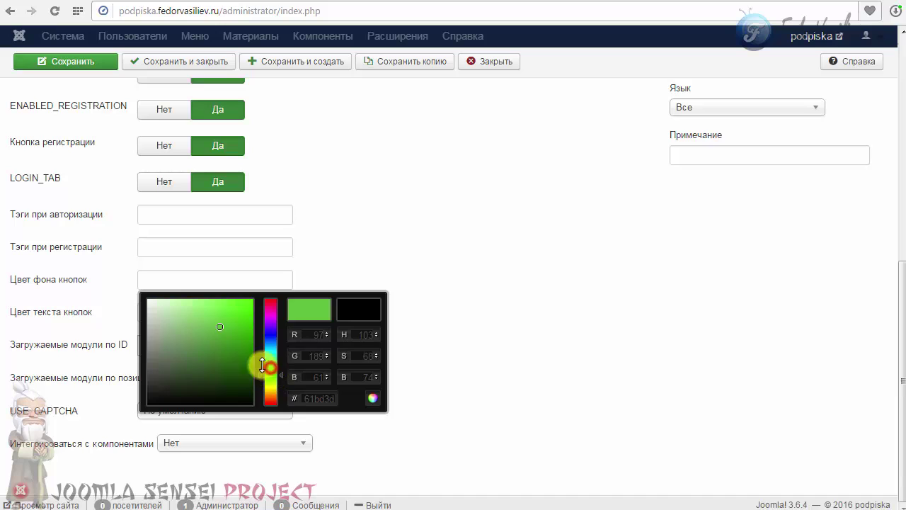
left_click(269, 346)
left_click(248, 311)
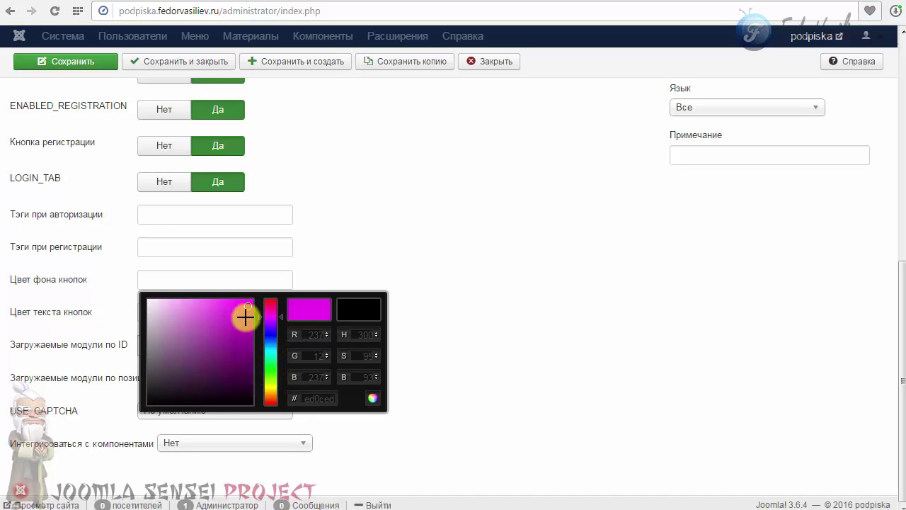
left_click_drag(268, 362, 267, 348)
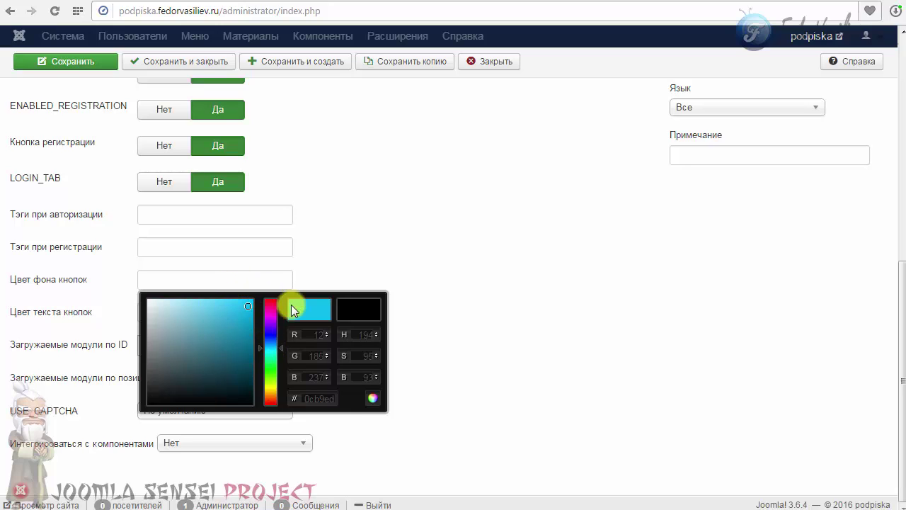
left_click(372, 399)
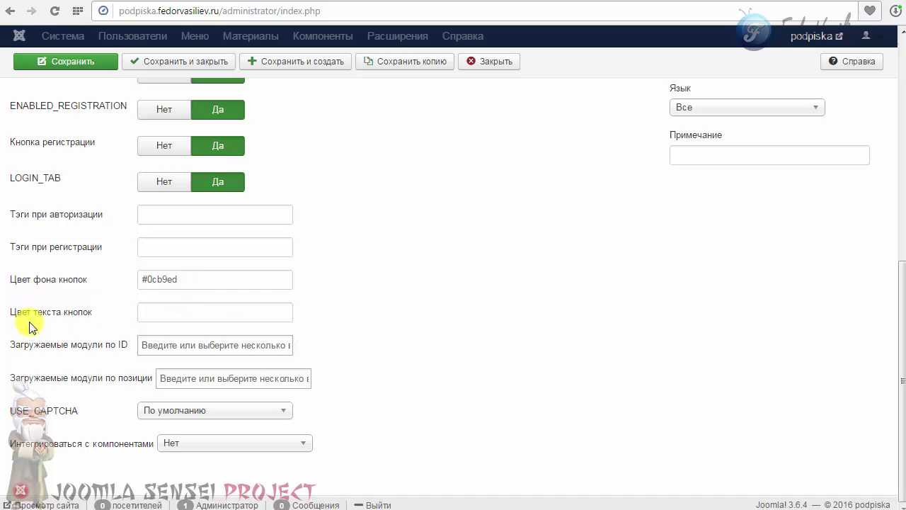
Step: Set the buttons' text colour (Цвет текста кнопок) to near-black #050505
mouse_move(31, 322)
left_click(164, 279)
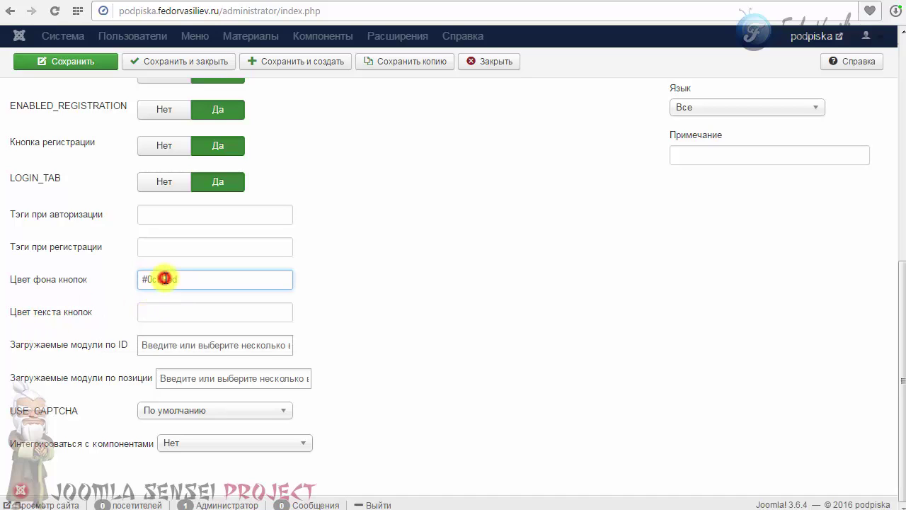
left_click(303, 270)
left_click(162, 306)
left_click_drag(194, 396, 132, 434)
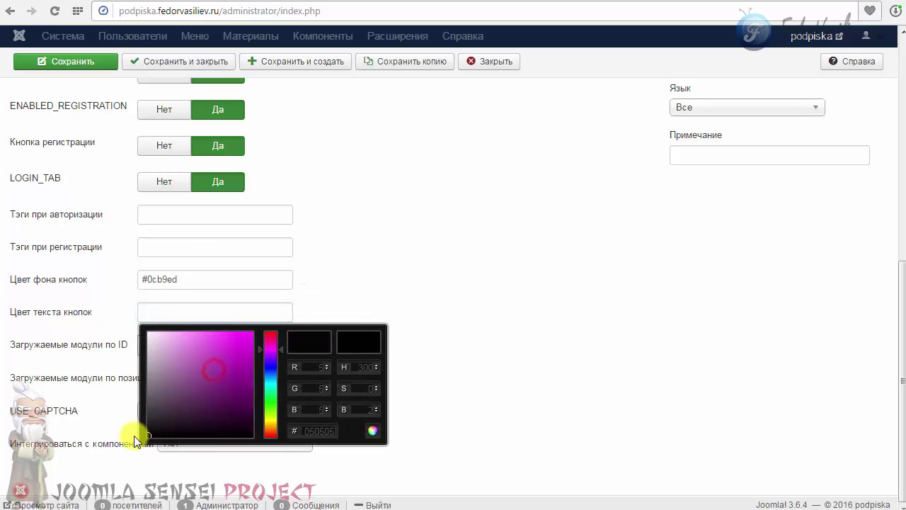
left_click(369, 430)
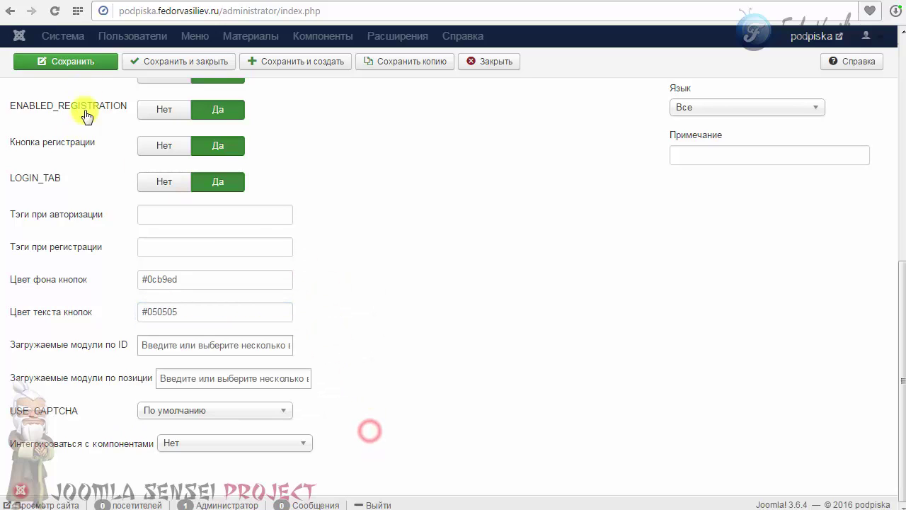
Step: Save the module and check the recoloured login and registration buttons on the site
left_click(32, 61)
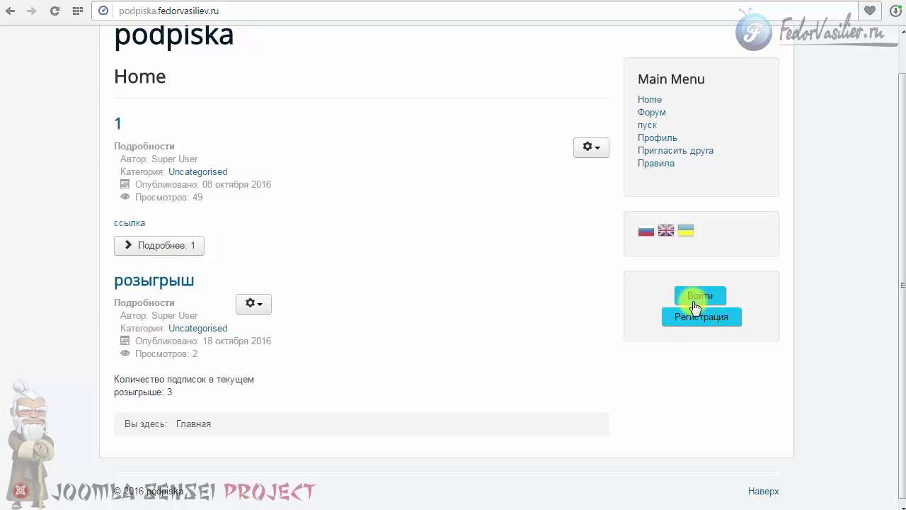
left_click(380, 0)
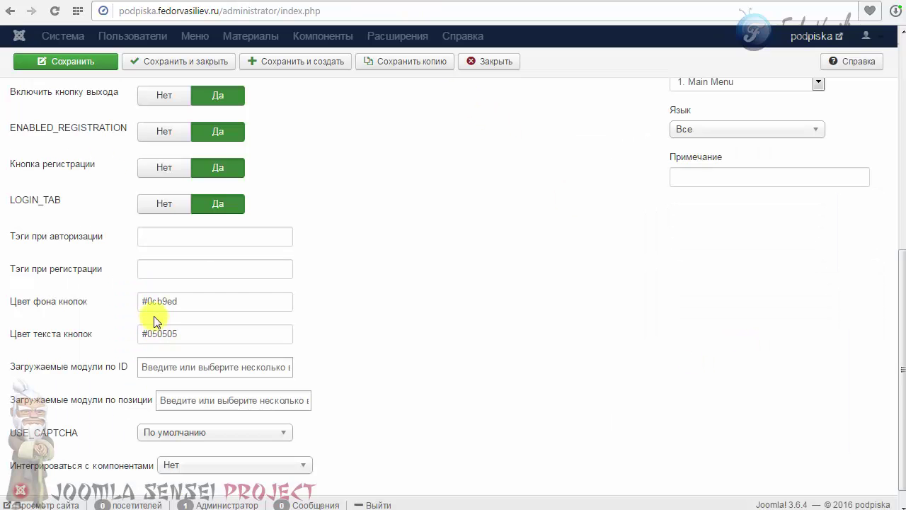
left_click_drag(188, 300, 137, 306)
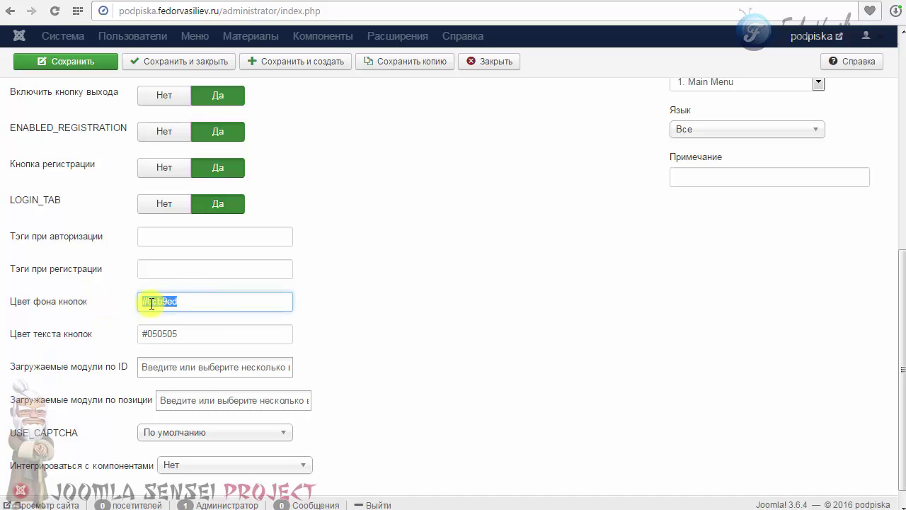
left_click(405, 301)
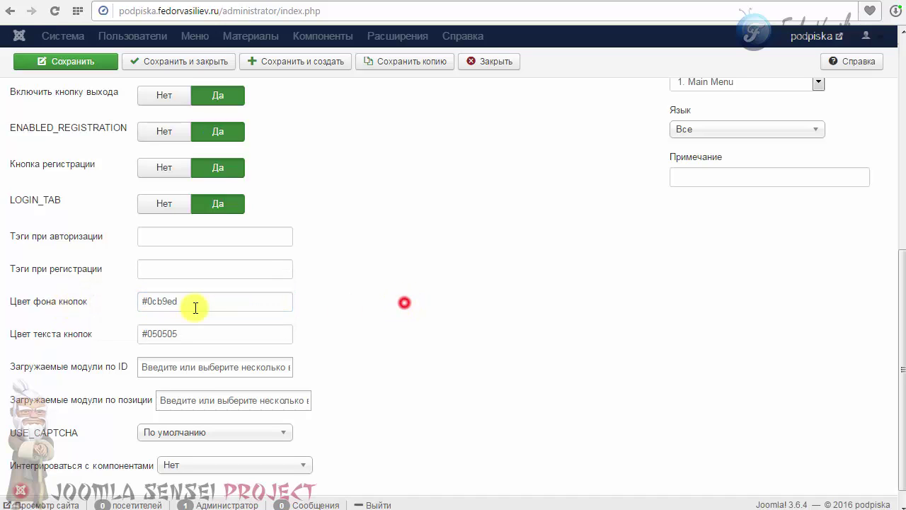
left_click(147, 303)
left_click(340, 283)
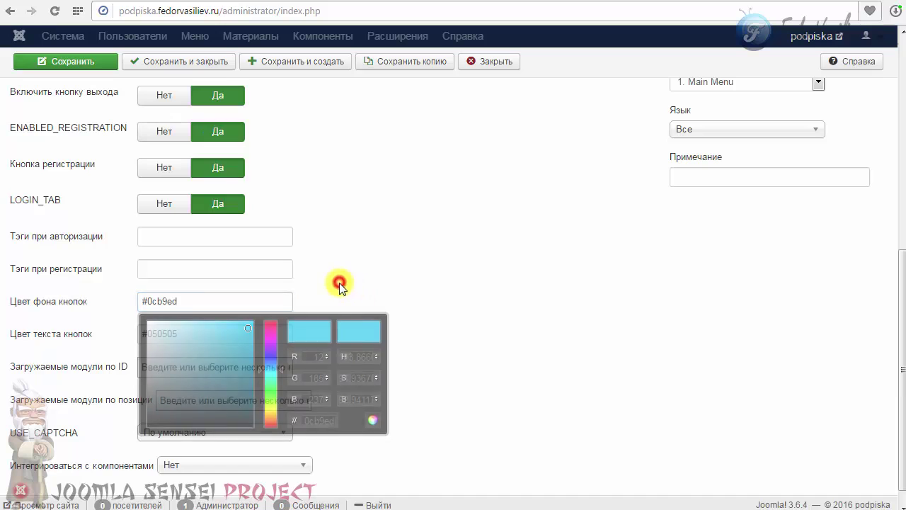
Step: Add Main Menu to the modules loaded by ID (Загружаемые модули по ID) and save the module
mouse_move(60, 377)
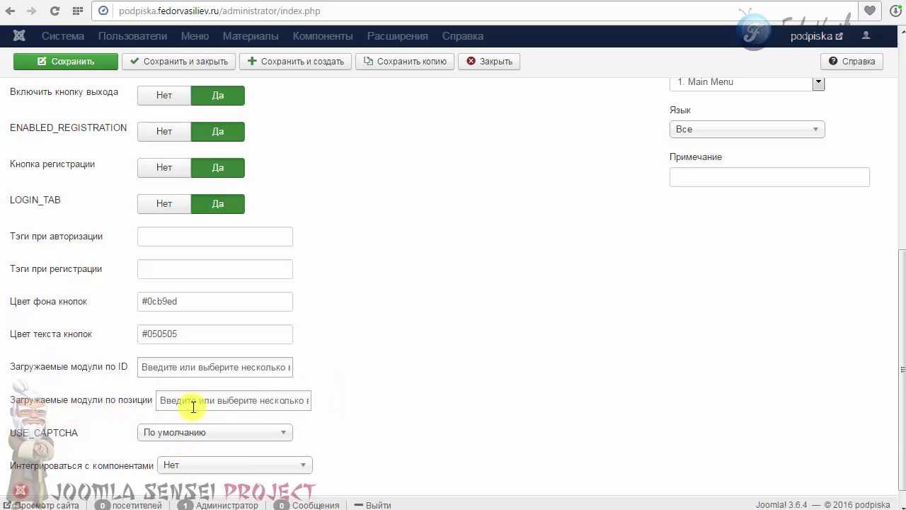
left_click(185, 367)
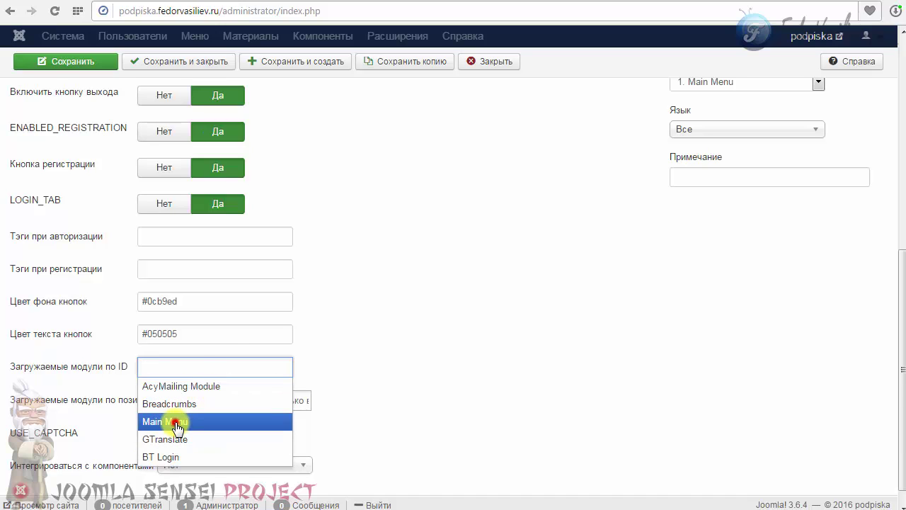
left_click(186, 421)
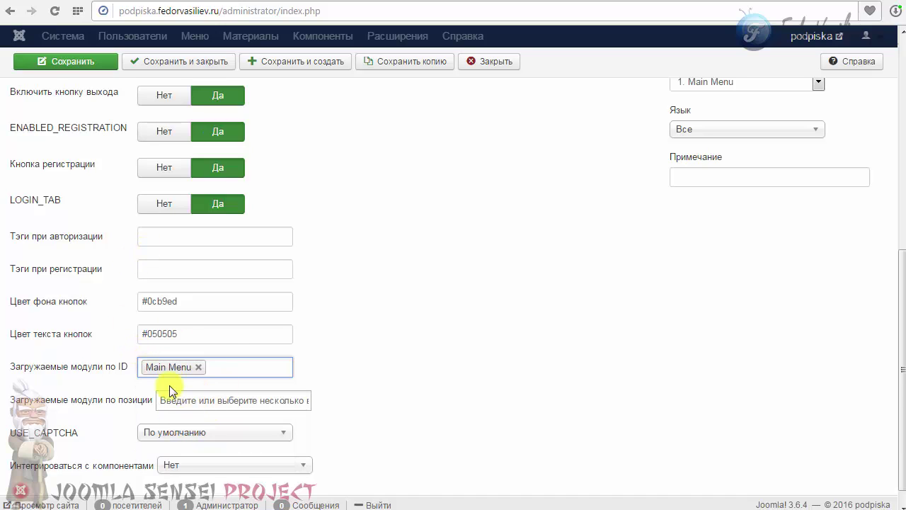
left_click(79, 59)
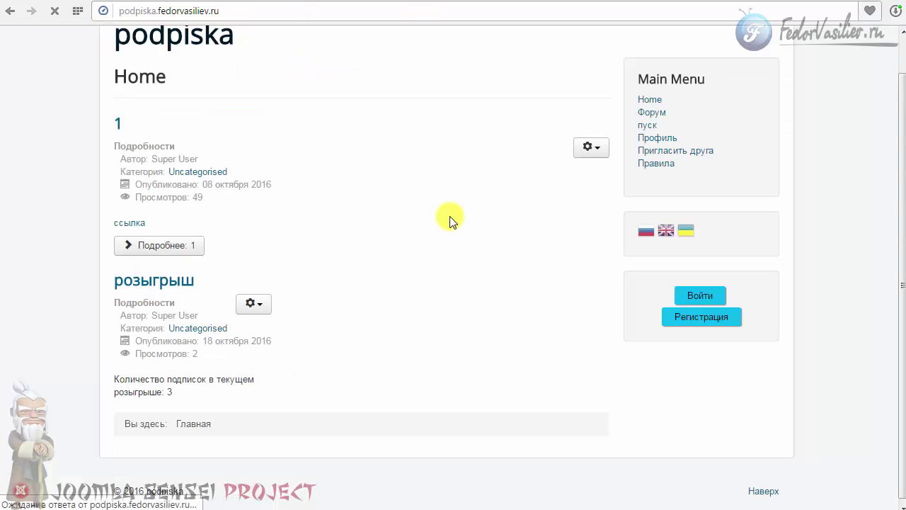
Step: Log in through the site's pop-up with the prefilled credentials and expand the greeting dropdown to check the embedded menu
left_click(694, 295)
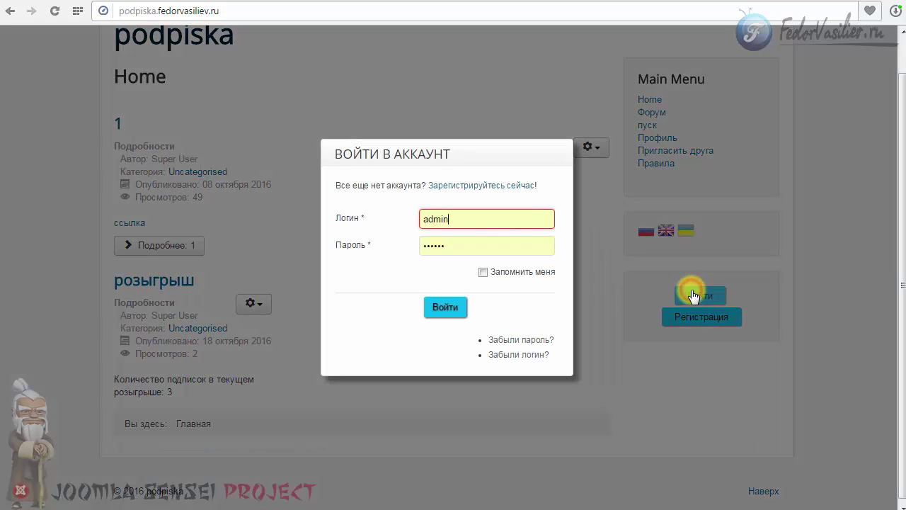
left_click(445, 306)
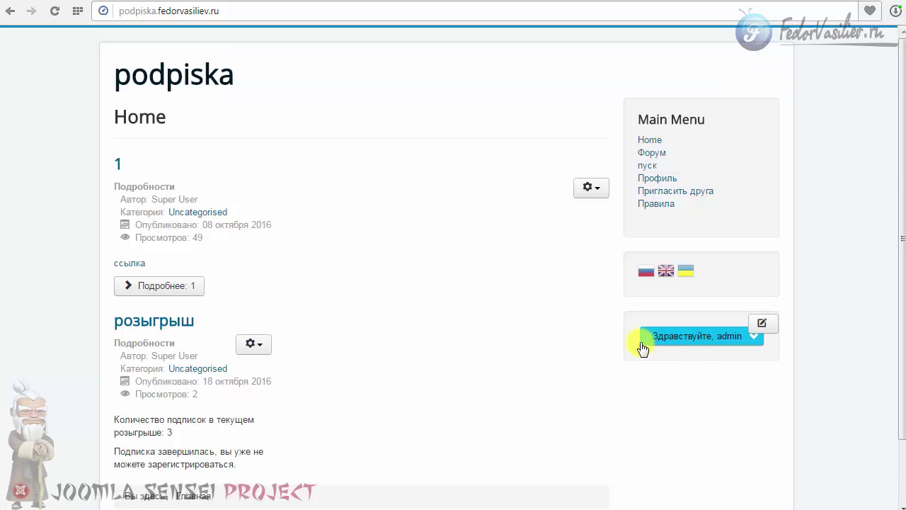
left_click(755, 338)
scroll(758, 342, "down", 1)
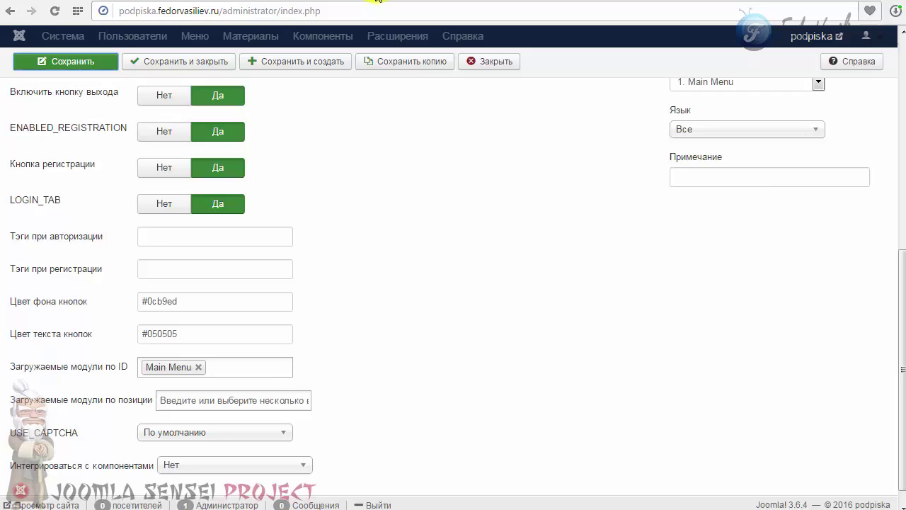
Step: Set USE_CAPTCHA to BUILTIN_CAPTCHA and save the module
scroll(30, 419, "down", 1)
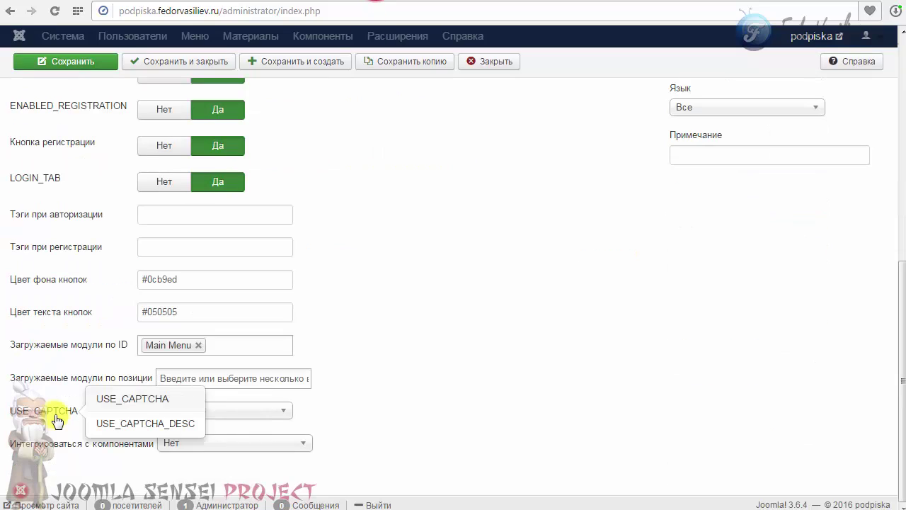
left_click(221, 418)
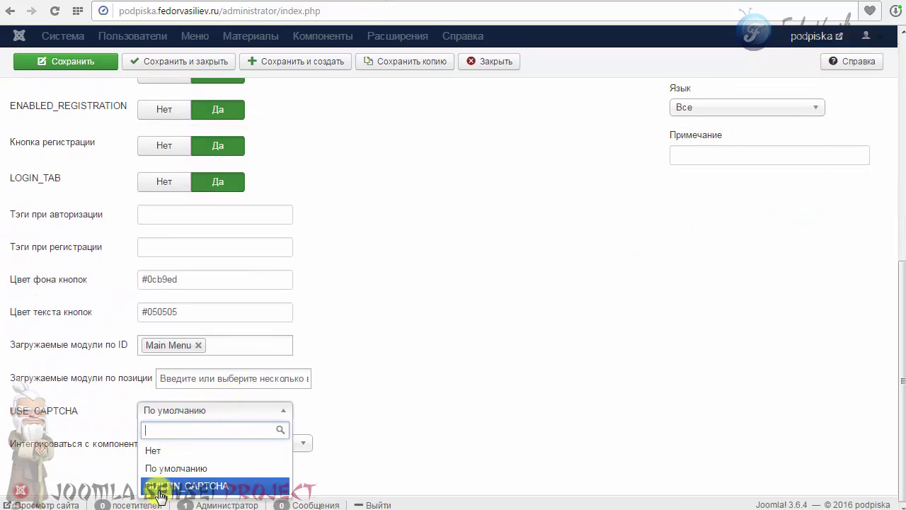
left_click(199, 487)
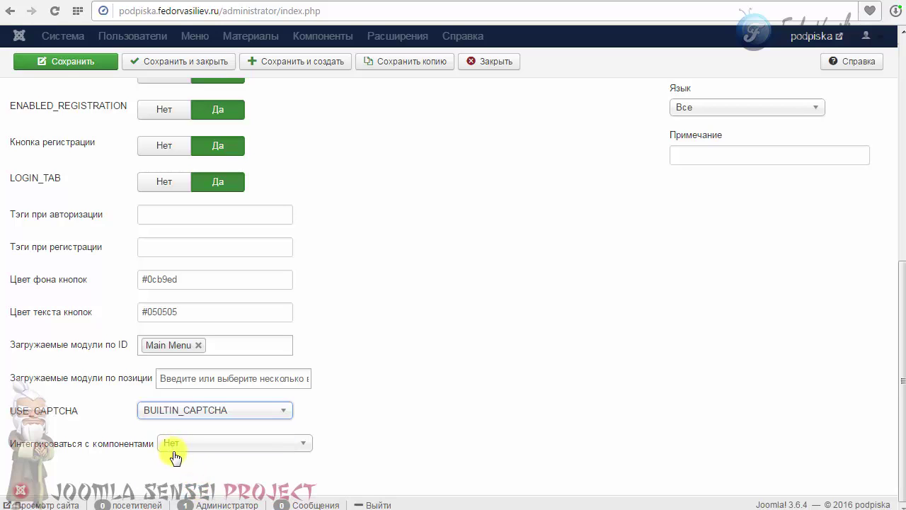
left_click(39, 65)
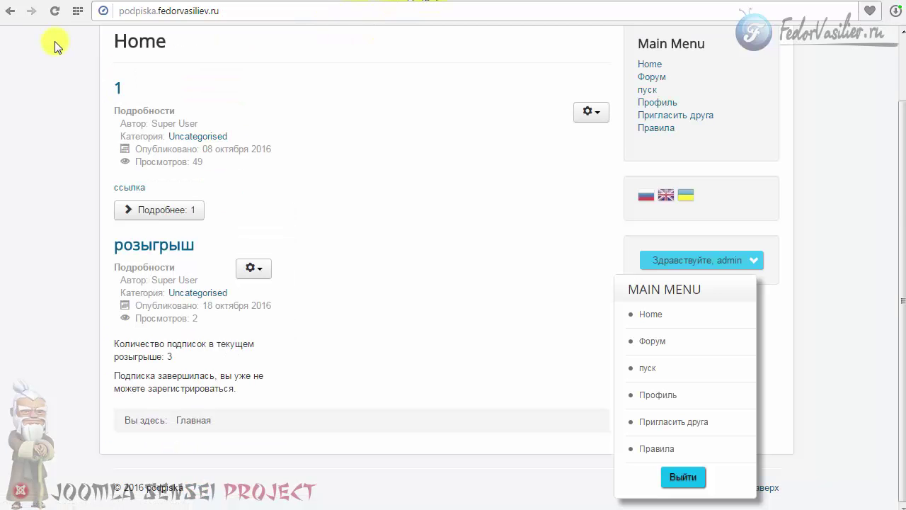
Step: Reload the site and log out of the account from the greeting dropdown
left_click(55, 14)
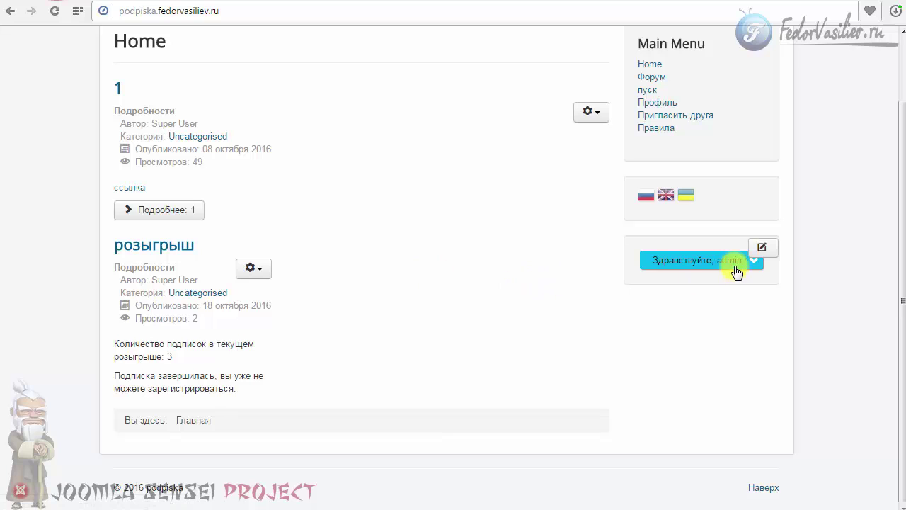
left_click(753, 262)
left_click(684, 477)
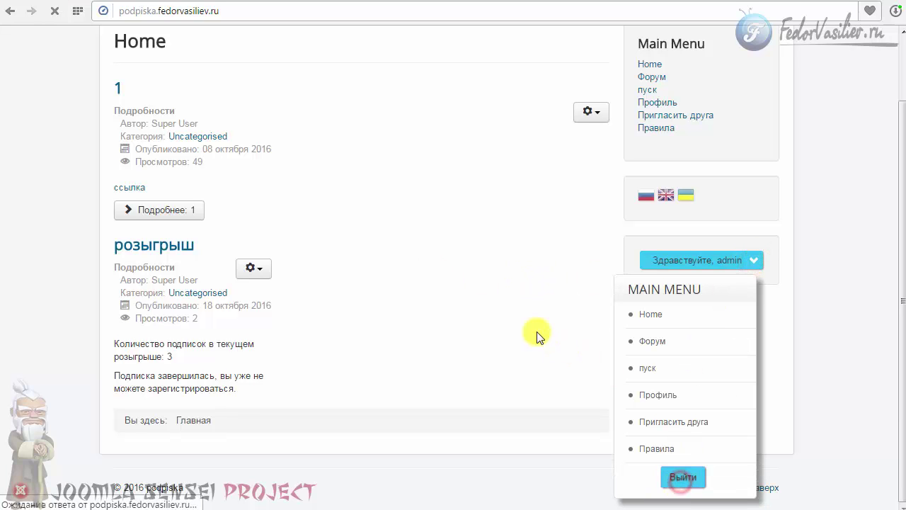
Step: Examine the captcha in the registration pop-up, refreshing its image twice and placing the cursor in its answer field
left_click(678, 360)
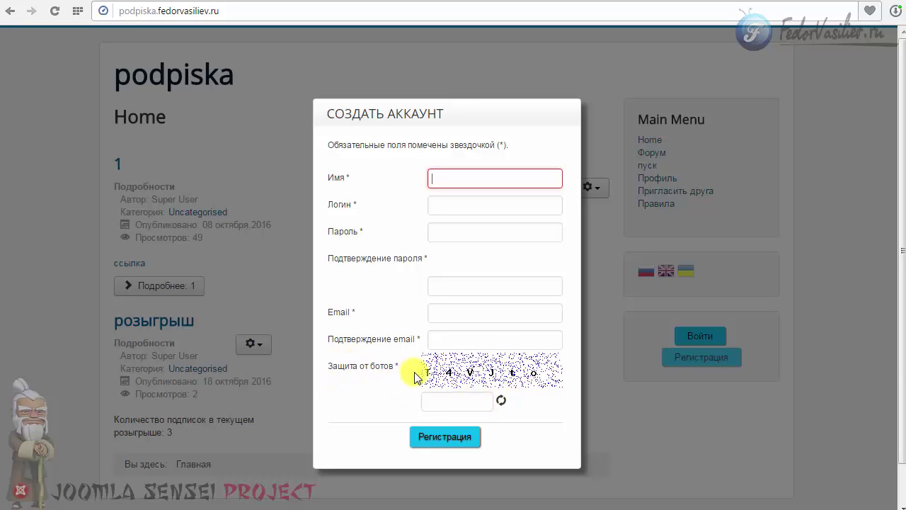
left_click(502, 401)
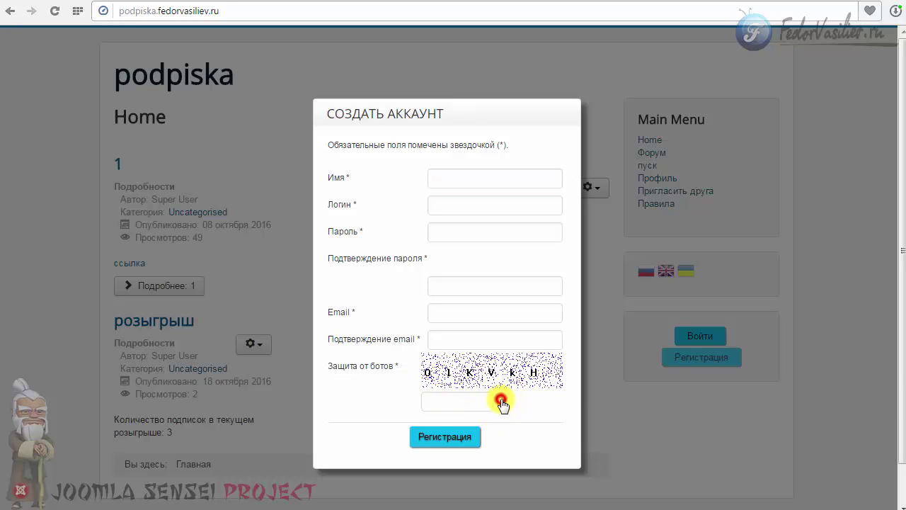
left_click(503, 401)
left_click(451, 401)
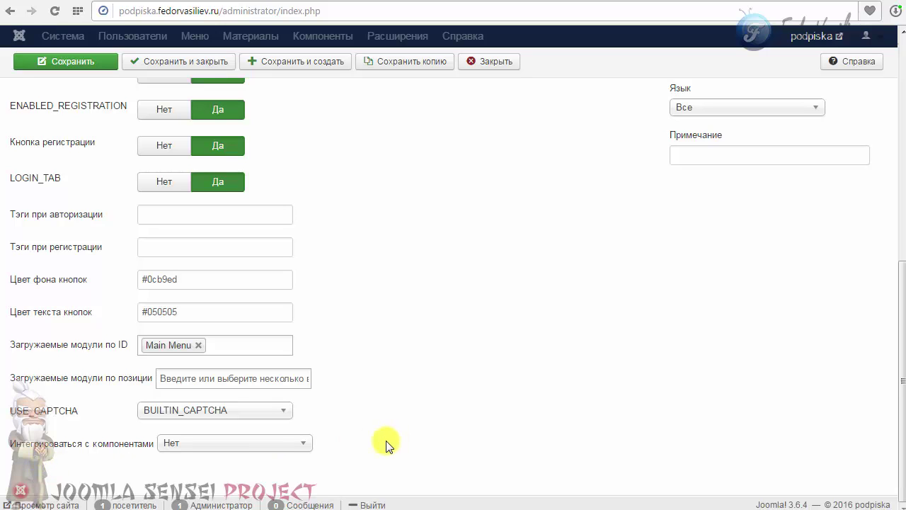
Step: Set Интегрироваться с компонентами to Пользовательский компонент and save the module
left_click(301, 444)
scroll(295, 441, "down", 1)
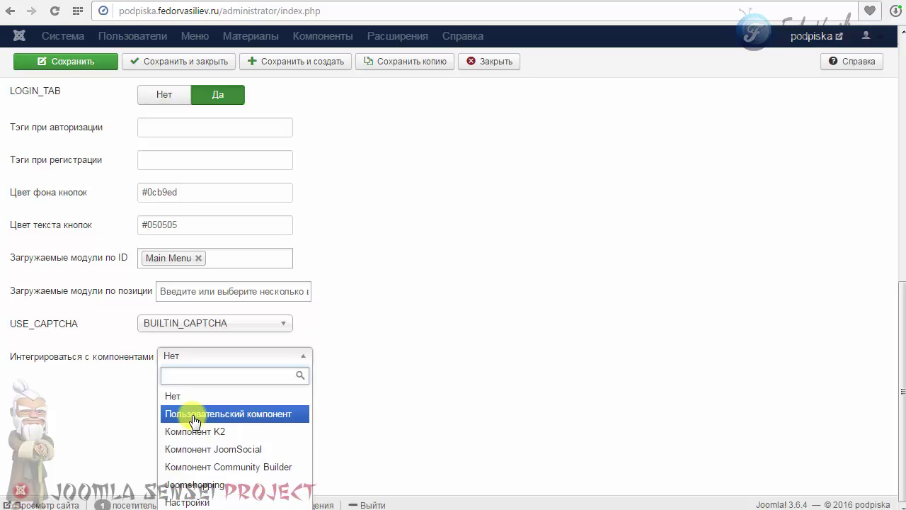
left_click(256, 416)
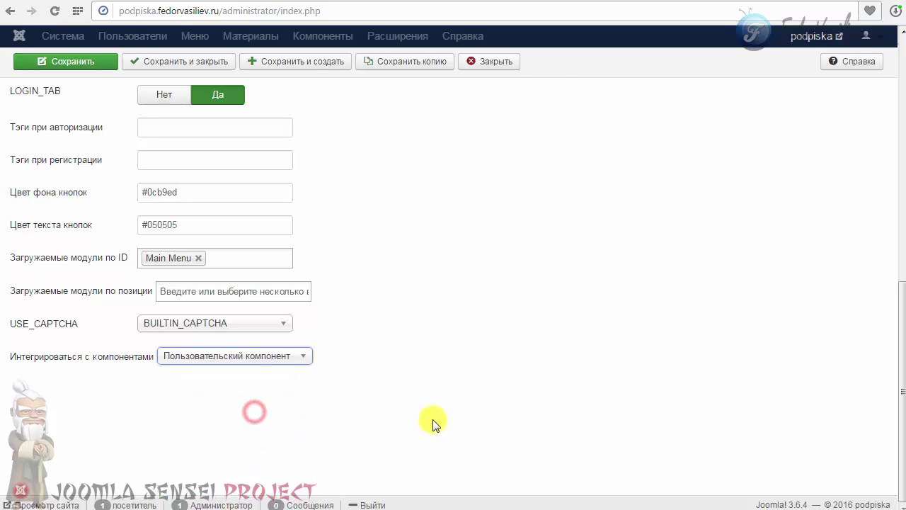
scroll(284, 283, "up", 5)
left_click(68, 61)
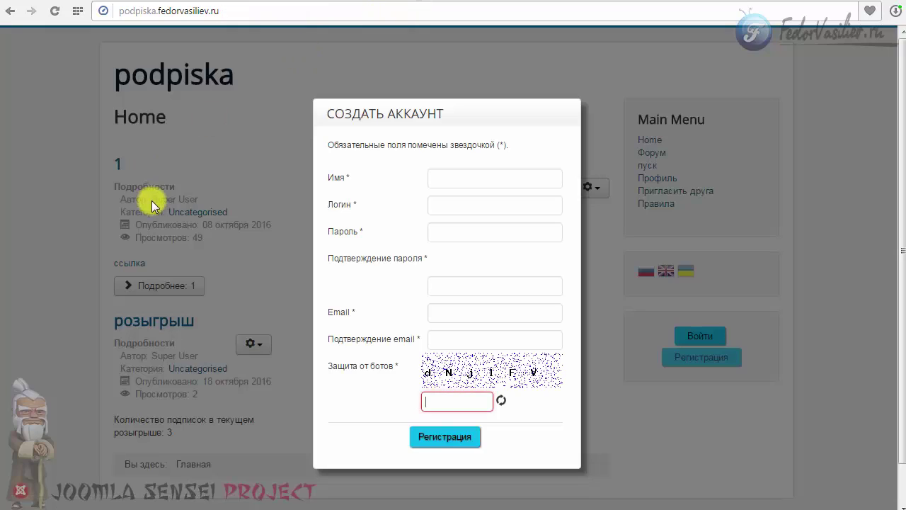
Step: Close the registration pop-up, reload the site, and check the login pop-up and the page that registration leads to
left_click(240, 158)
left_click(54, 10)
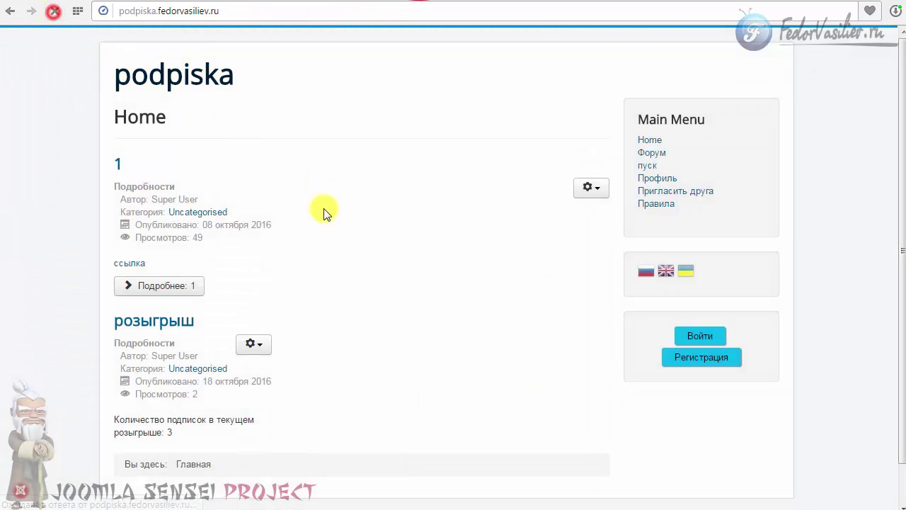
left_click(700, 335)
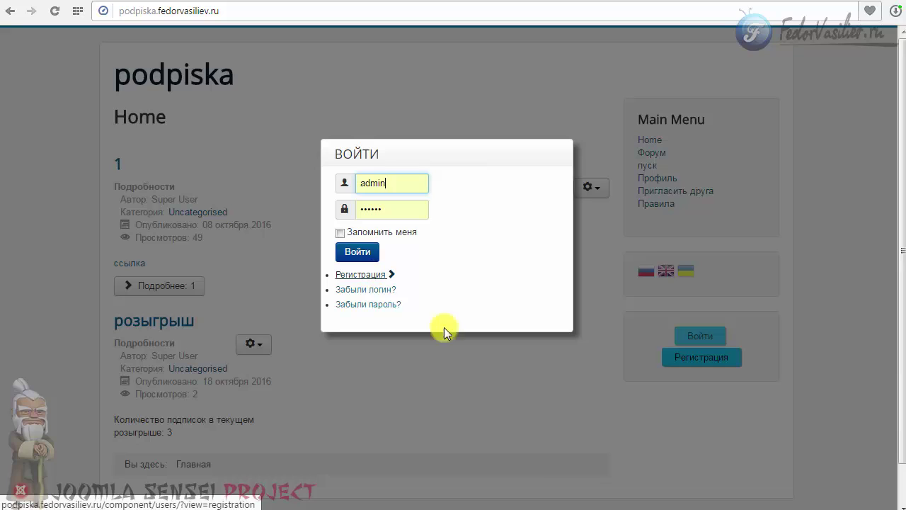
left_click(580, 389)
left_click(687, 354)
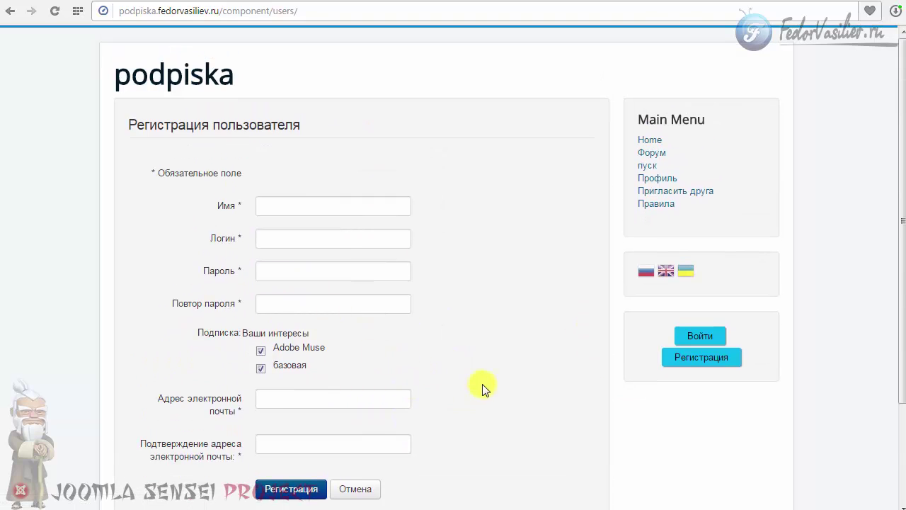
left_click(708, 336)
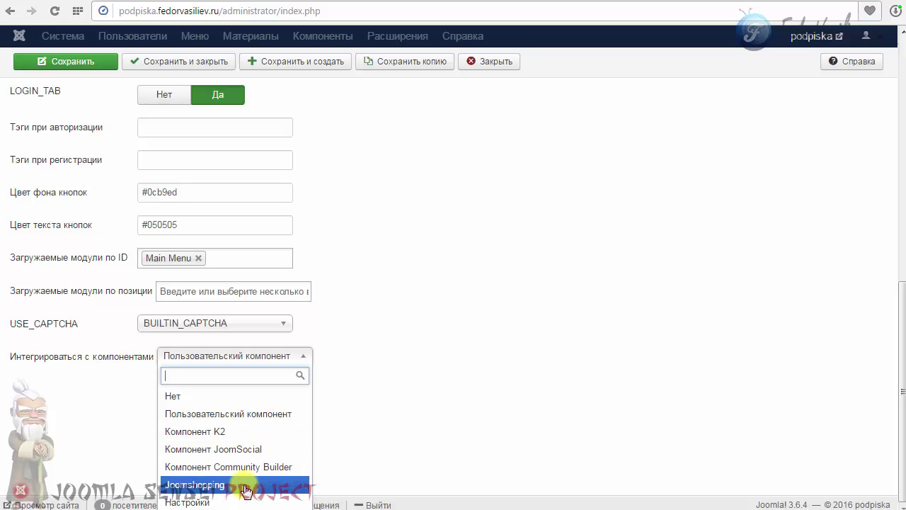
Step: Set Интегрироваться с компонентами to Настройки with Main Menu as Дополнительный модуль, and check the login pop-up on the site
left_click(179, 503)
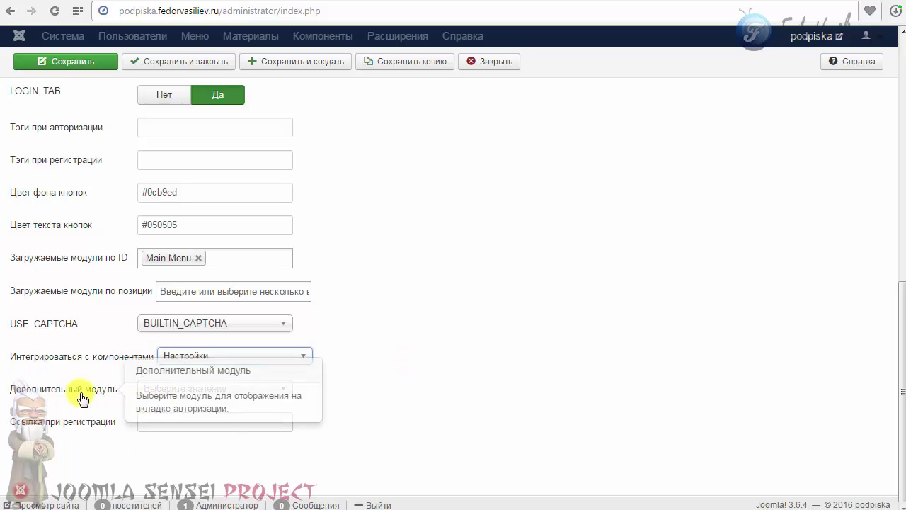
left_click(185, 392)
left_click(170, 478)
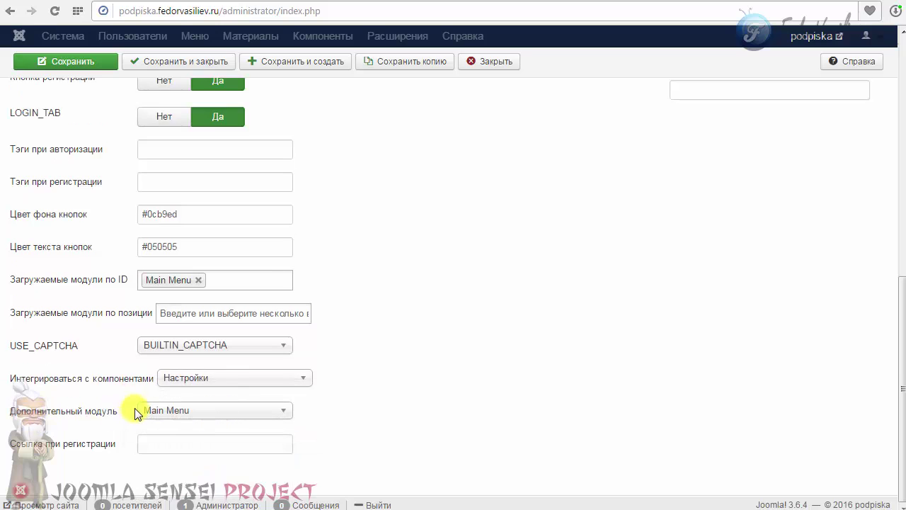
left_click(174, 410)
left_click(169, 504)
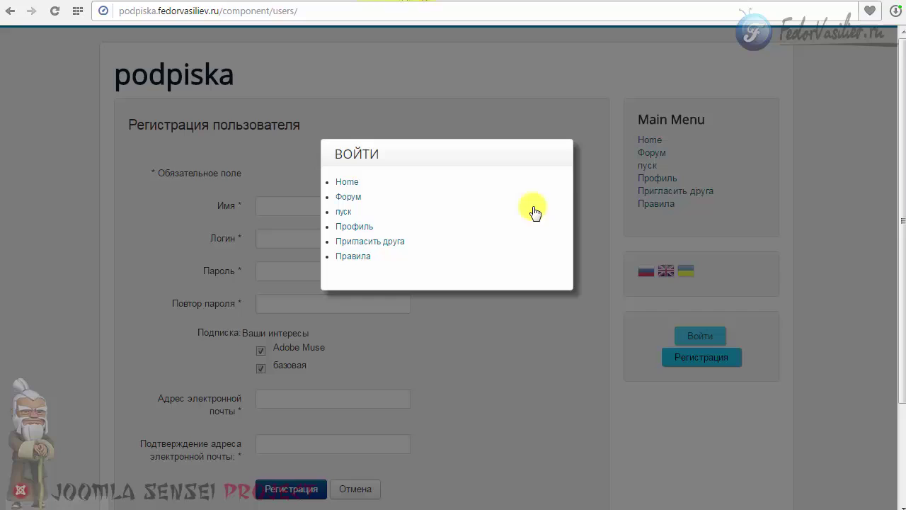
left_click(590, 223)
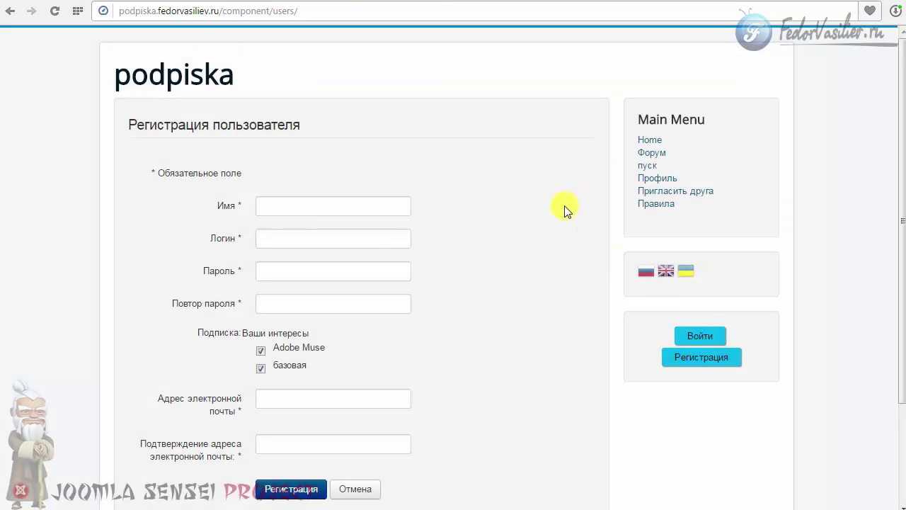
left_click(692, 334)
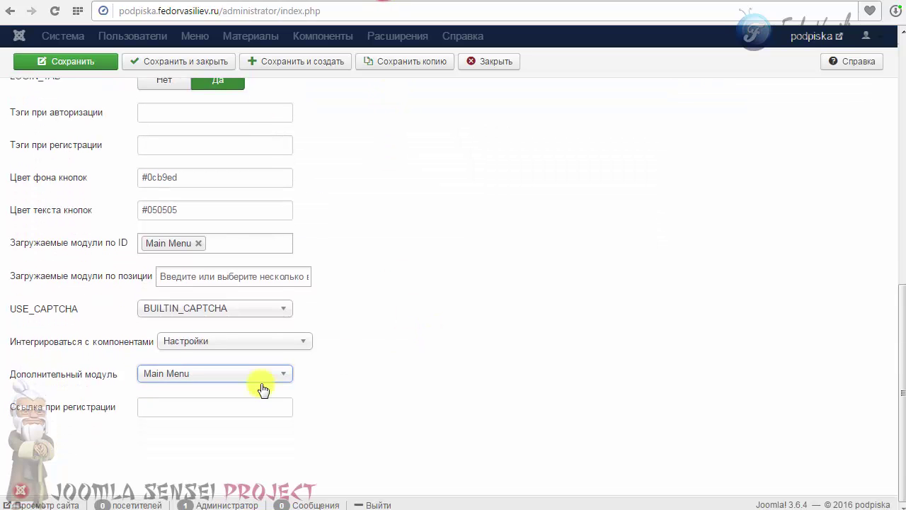
Step: Set the additional module (Дополнительный модуль) to Нет
left_click(190, 373)
left_click(170, 414)
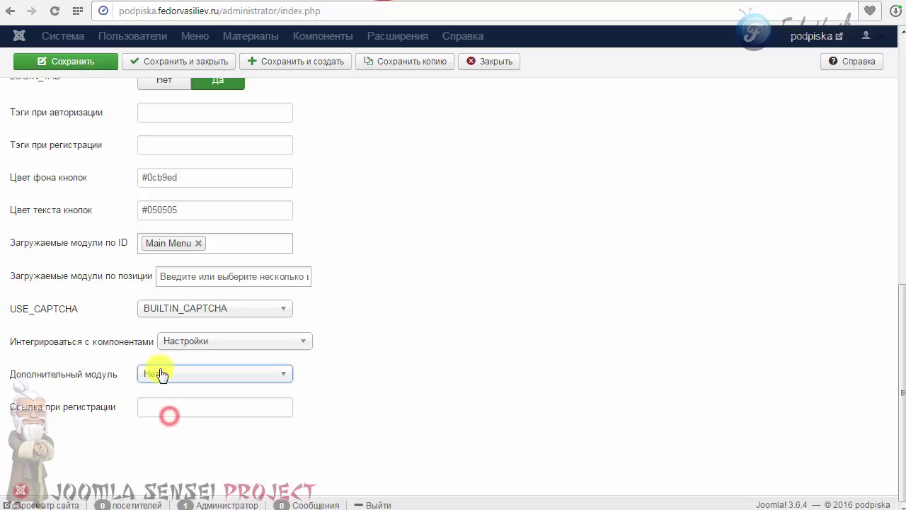
mouse_move(44, 383)
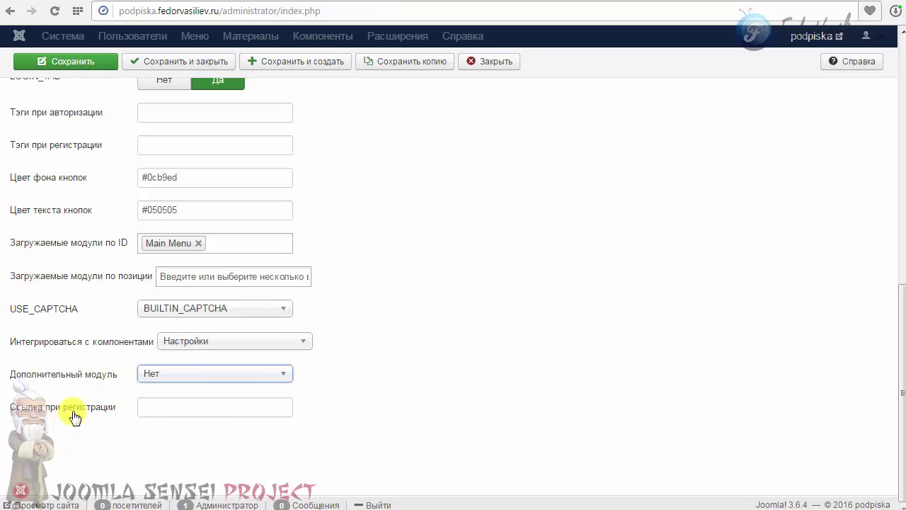
Step: Leave Ссылка при регистрации empty and check on the site what Регистрация and Войти open
left_click(149, 407)
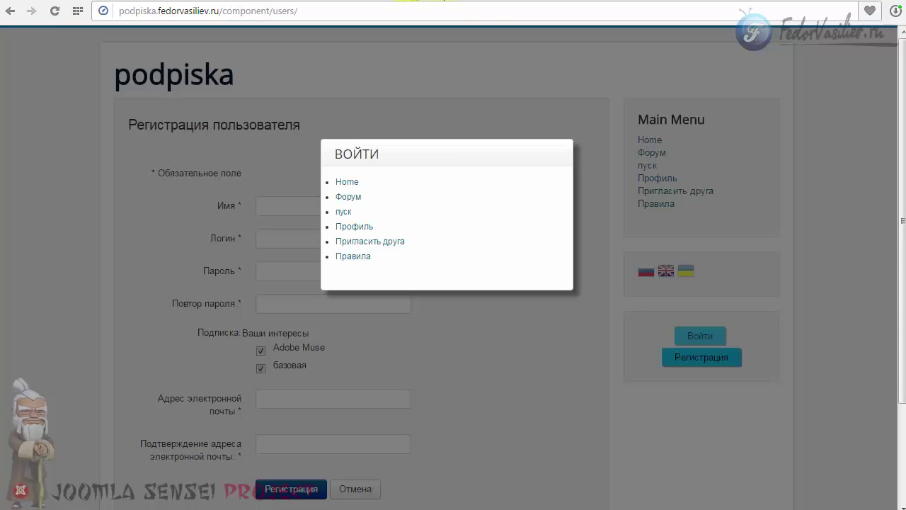
left_click(409, 0)
left_click(614, 317)
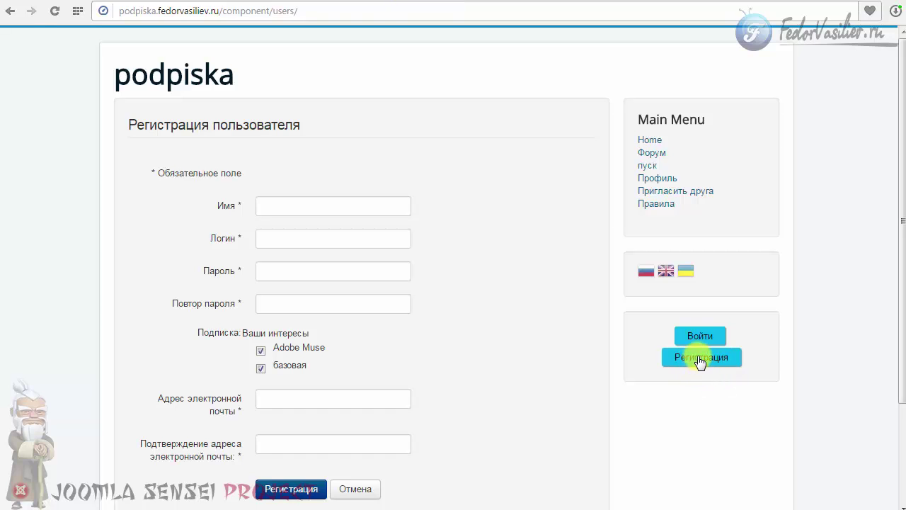
left_click(697, 356)
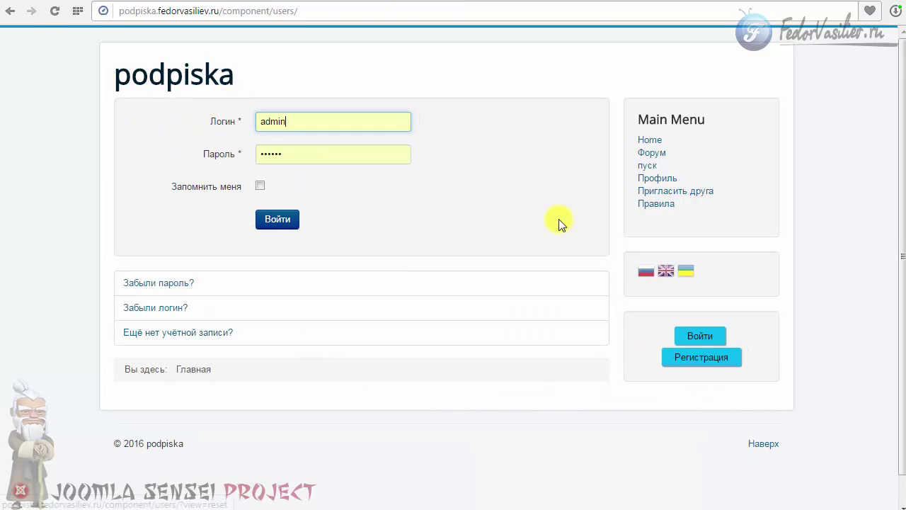
left_click(700, 337)
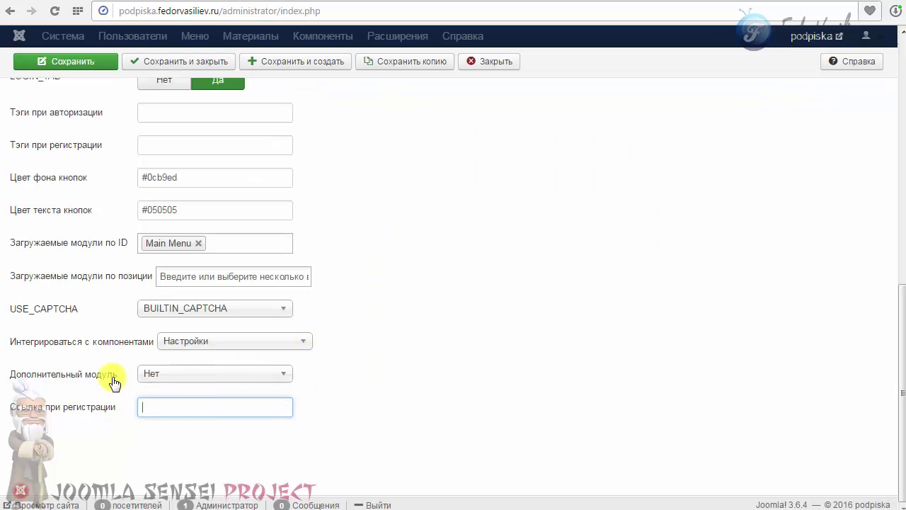
Step: Set Интегрироваться с компонентами to Нет and save the BT Login module
left_click(233, 340)
left_click(182, 385)
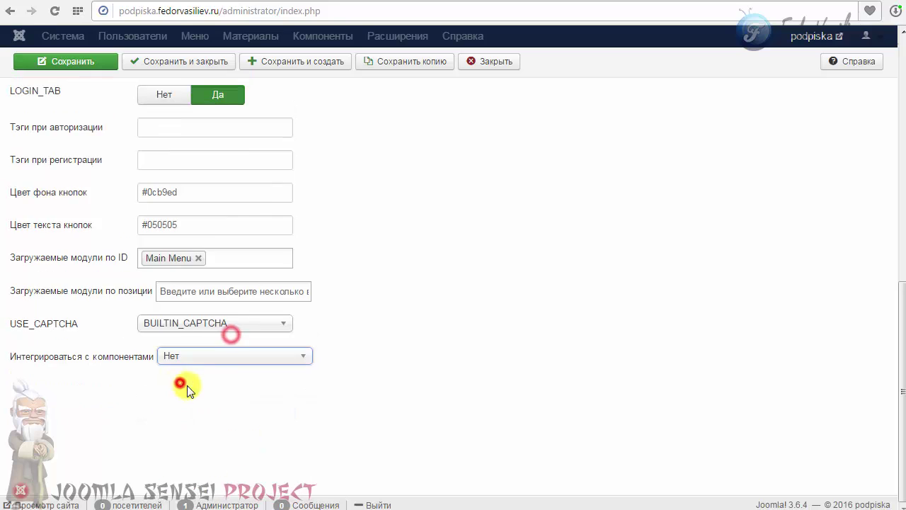
scroll(390, 324, "up", 10)
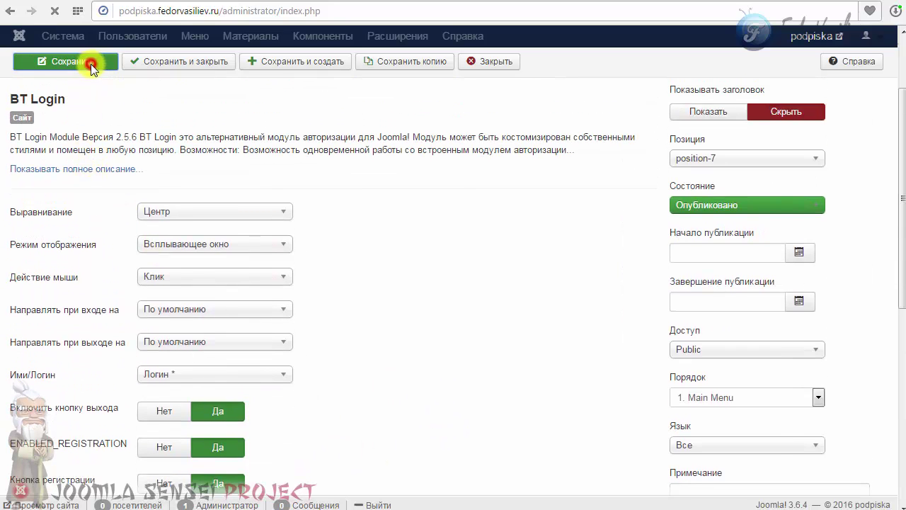
left_click(90, 61)
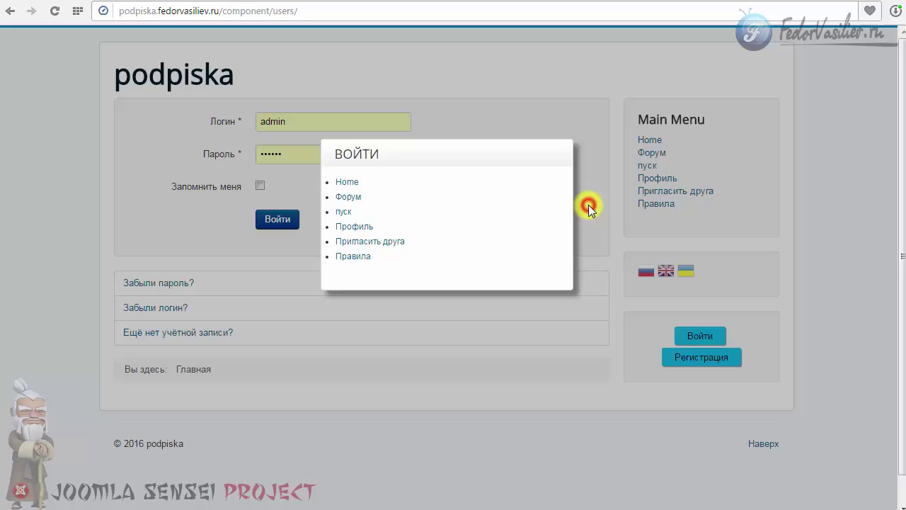
Step: Close the login pop-up on the site, reload the page, and open the Войти pop-up again to check it
left_click(588, 204)
left_click(55, 10)
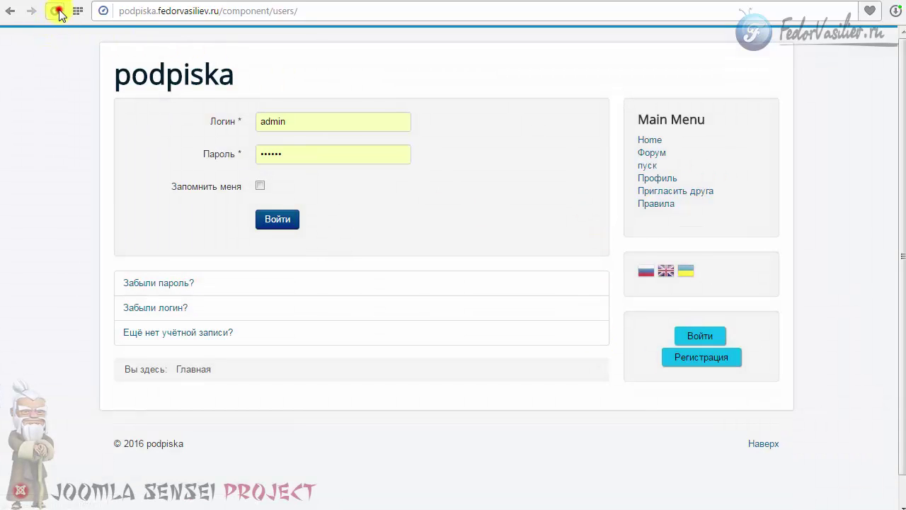
left_click(698, 336)
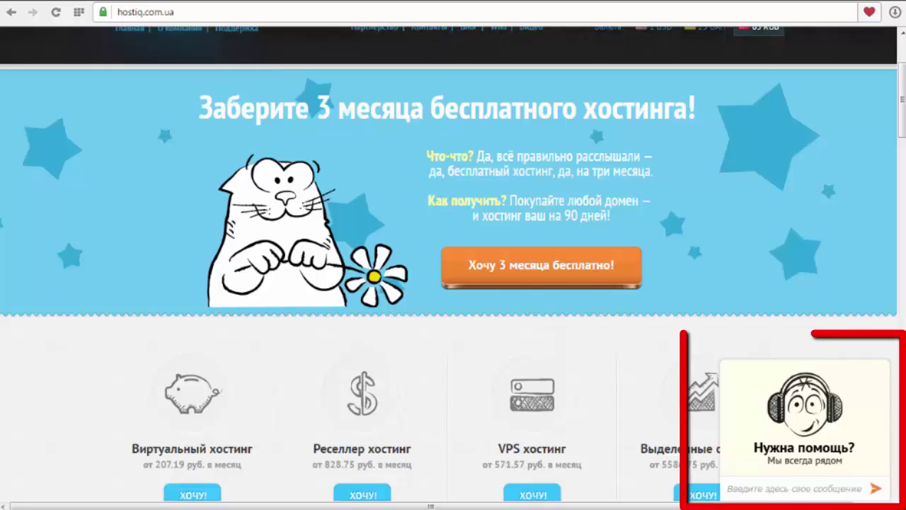
Step: Open the support chat form on hostiq.com.ua to view it, and minimise it again
left_click(799, 450)
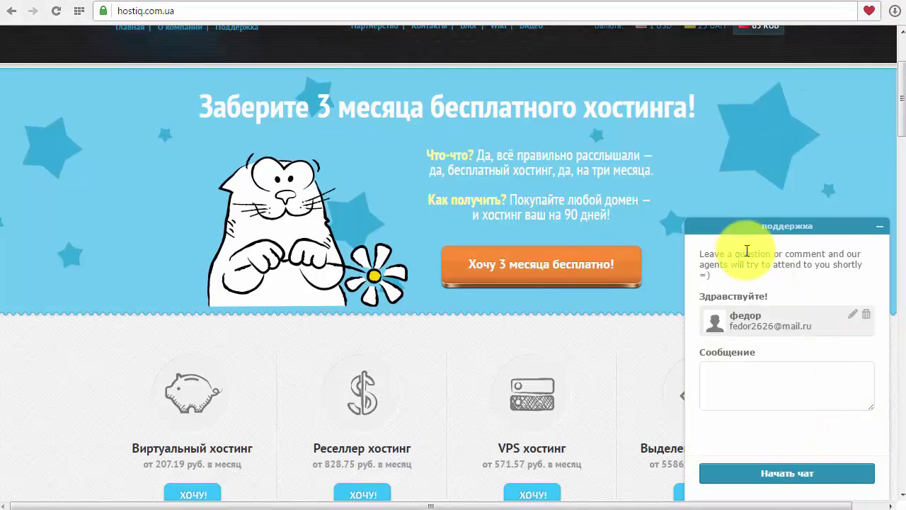
left_click(879, 226)
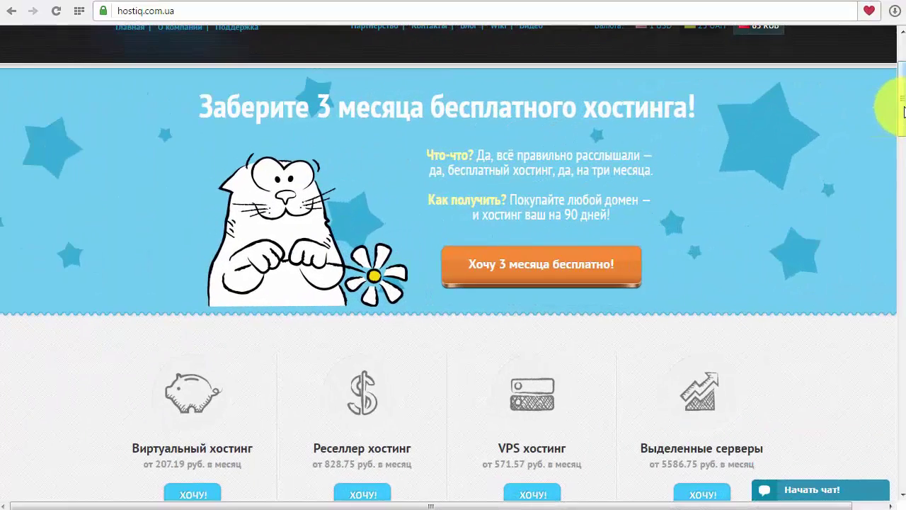
mouse_move(902, 106)
left_mouse_down()
mouse_move(902, 146)
mouse_move(902, 106)
left_mouse_up()
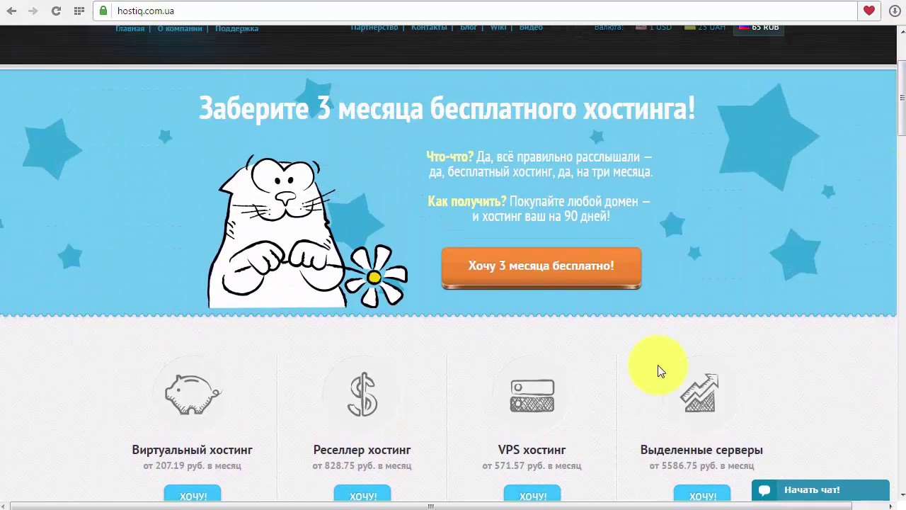